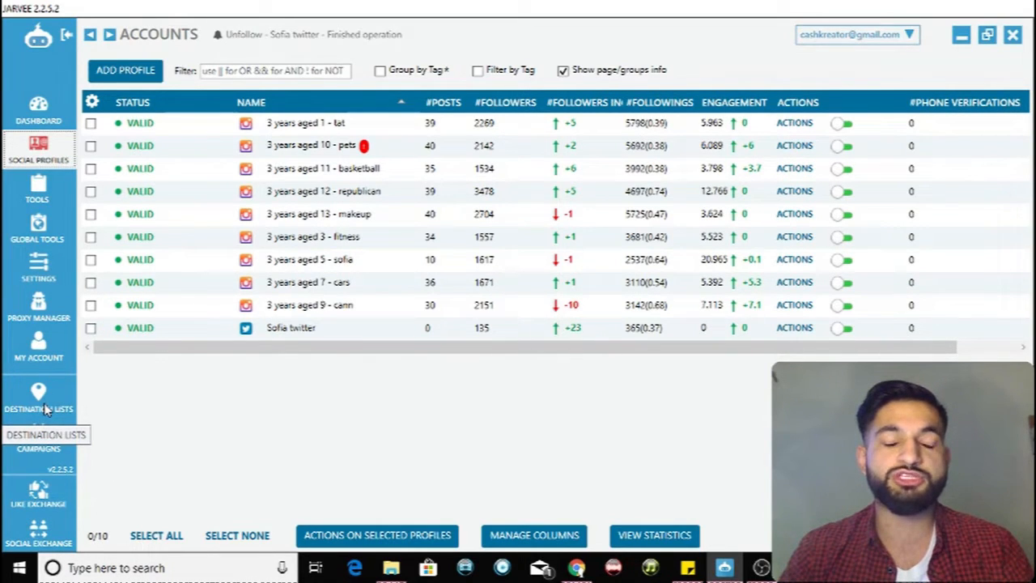
Add a destination list named "Cars - Youtube tutorial" that contains the "3 years aged 7 - cars" Instagram account.
{"action": "left_click", "coordinate": [44, 403]}
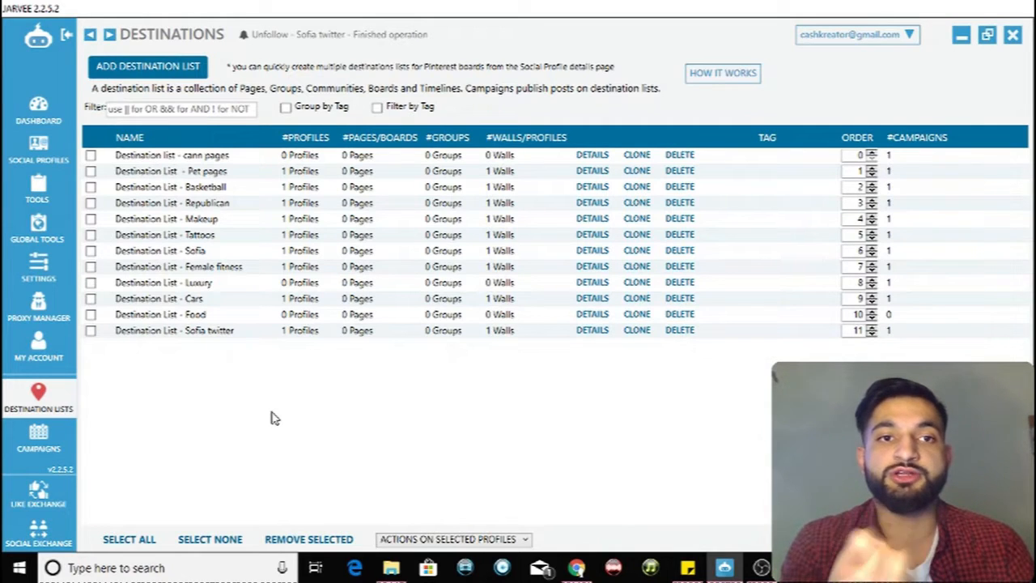
{"action": "left_click", "coordinate": [39, 147]}
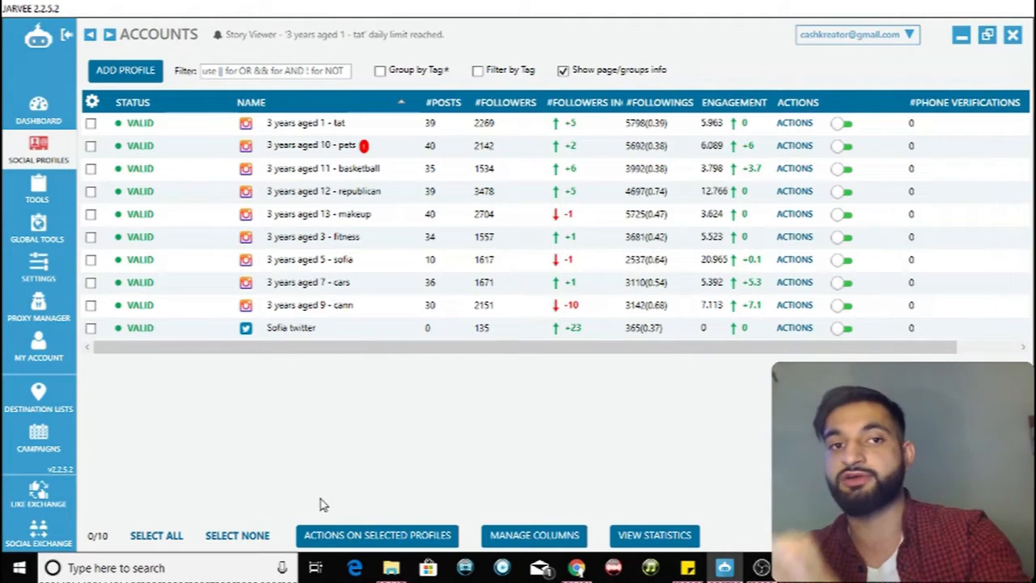
{"action": "left_click", "coordinate": [38, 399]}
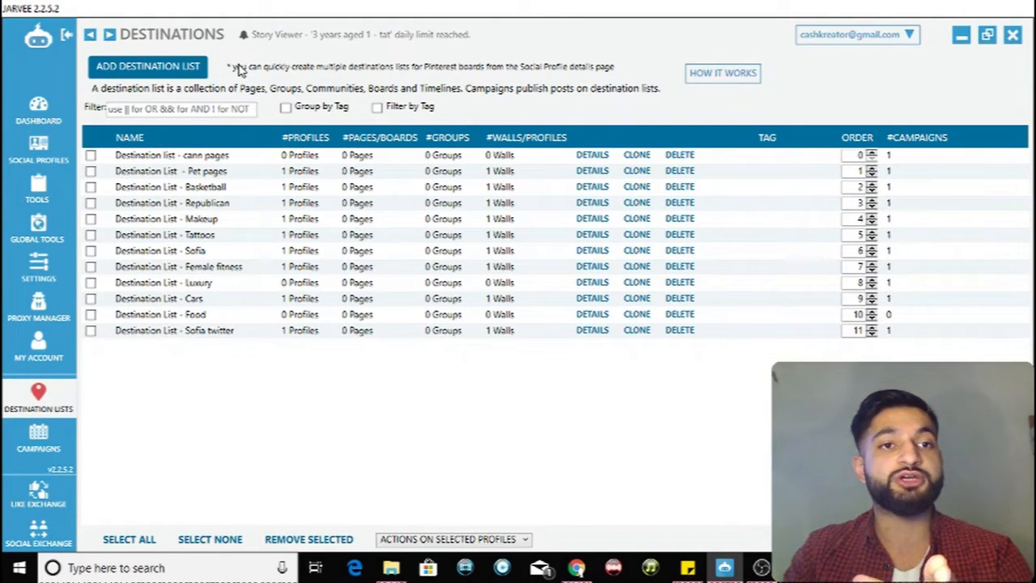
{"action": "left_click", "coordinate": [184, 72]}
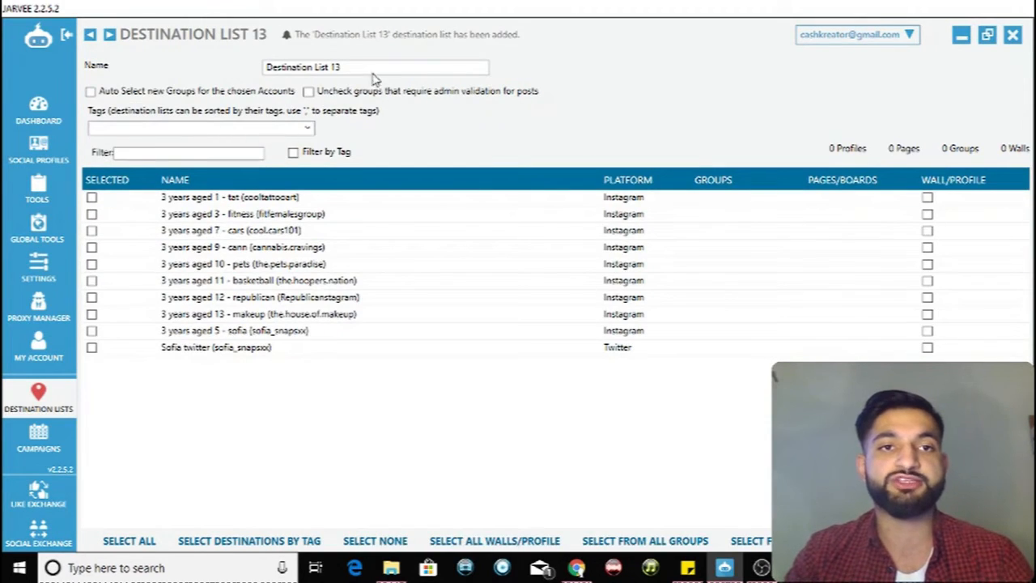
{"action": "left_click_drag", "start_coordinate": [371, 69], "coordinate": [128, 63]}
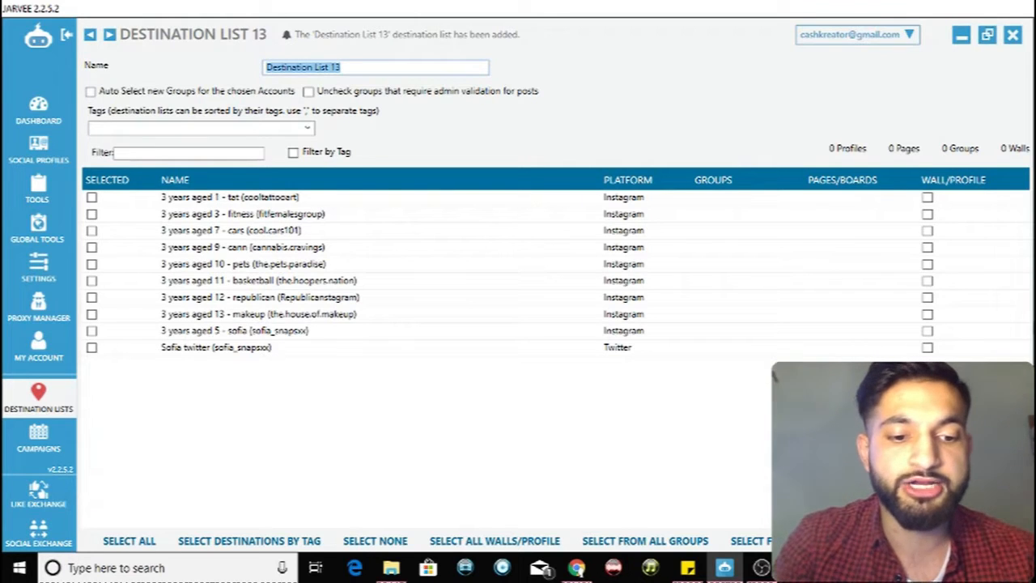
{"action": "type", "text": "G"}
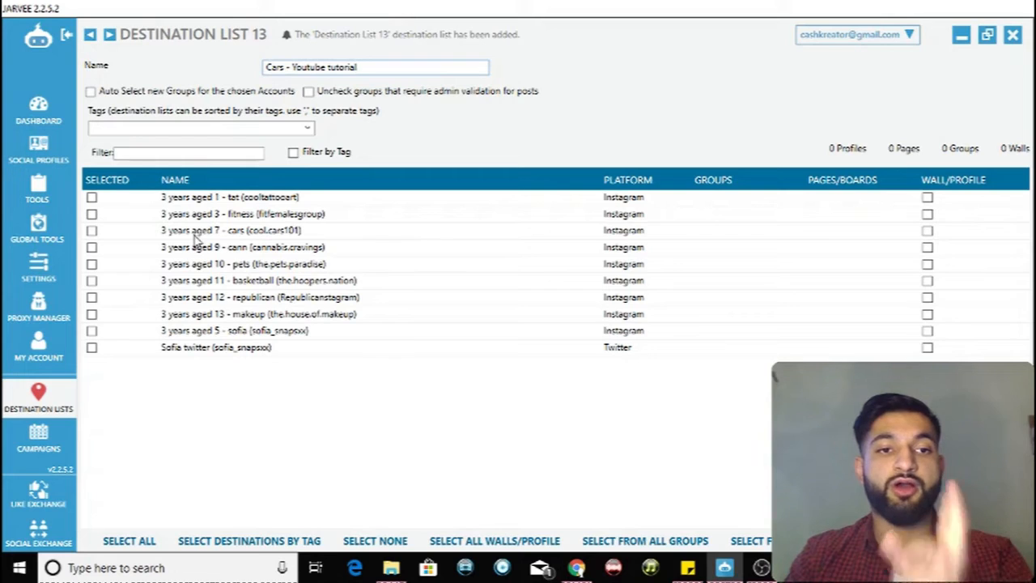
{"action": "left_click", "coordinate": [91, 231]}
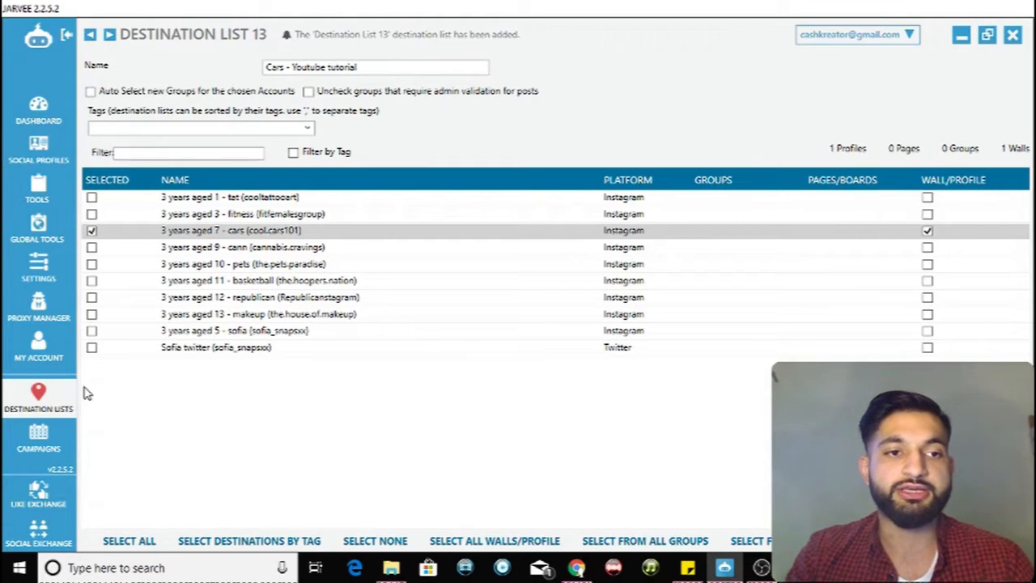
{"action": "left_click", "coordinate": [51, 411]}
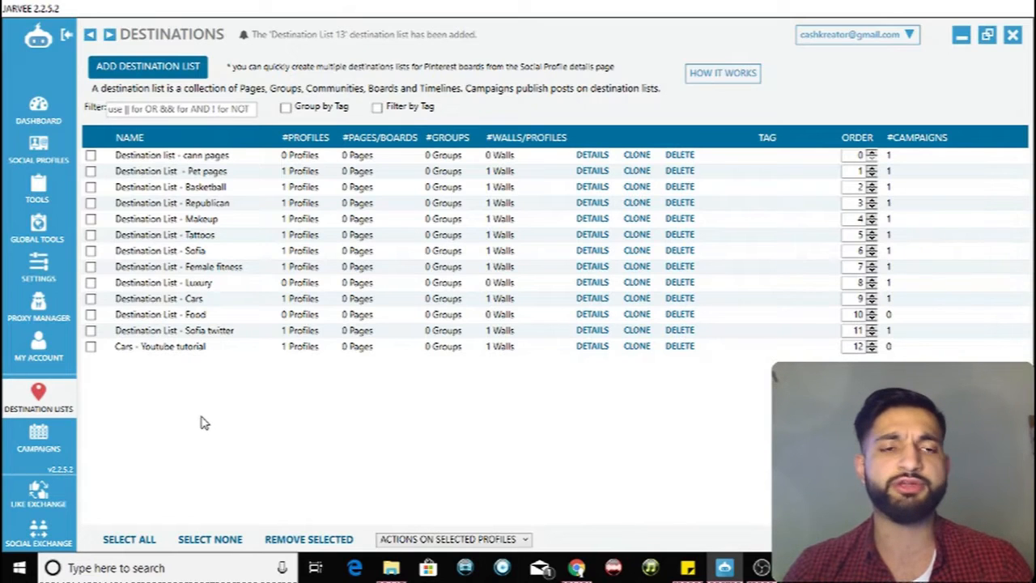
Add a new scheduled campaign and name it "Cars - Youtube tutorial".
{"action": "left_click", "coordinate": [52, 458]}
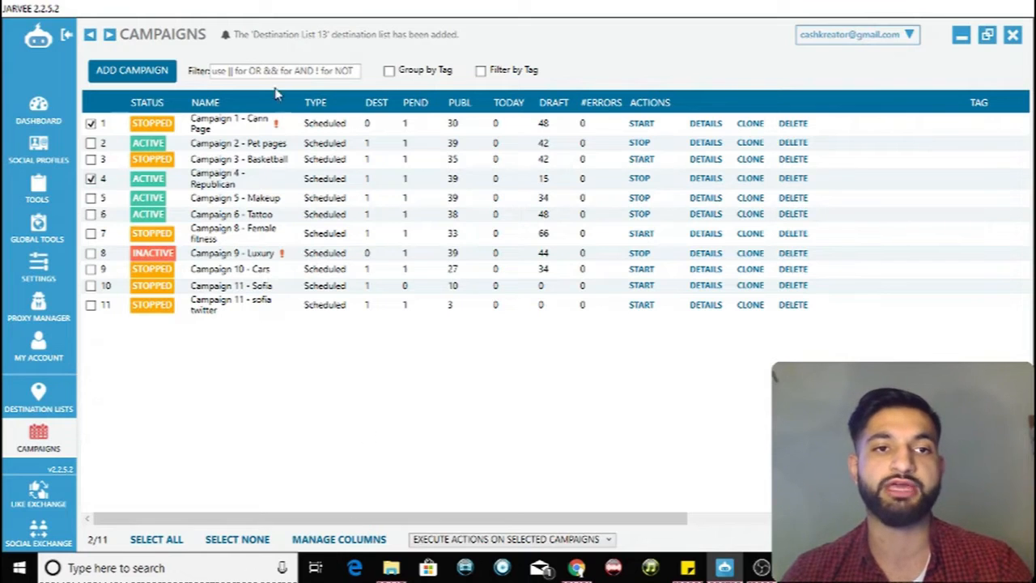
{"action": "left_click", "coordinate": [132, 70]}
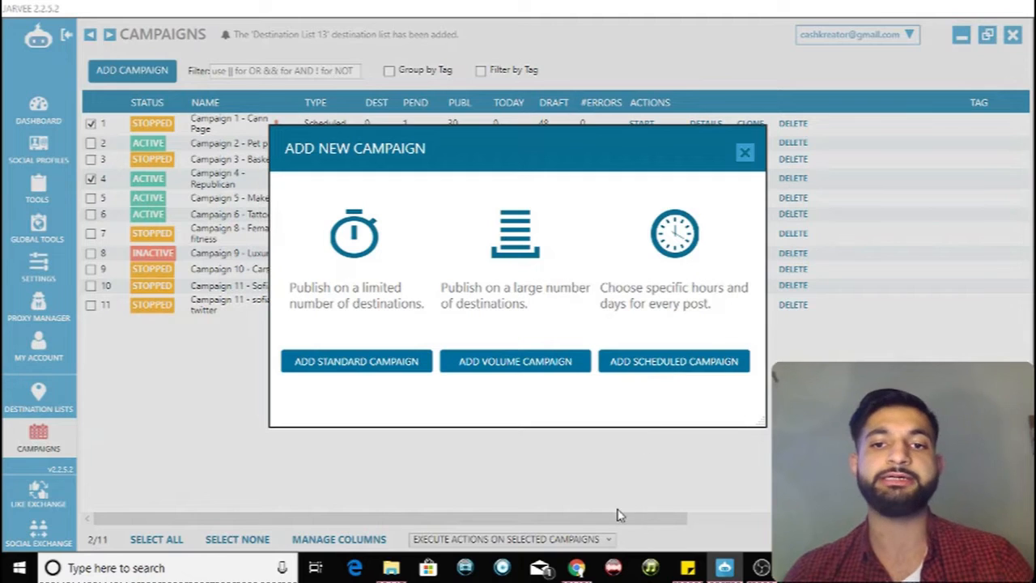
{"action": "left_click", "coordinate": [631, 474]}
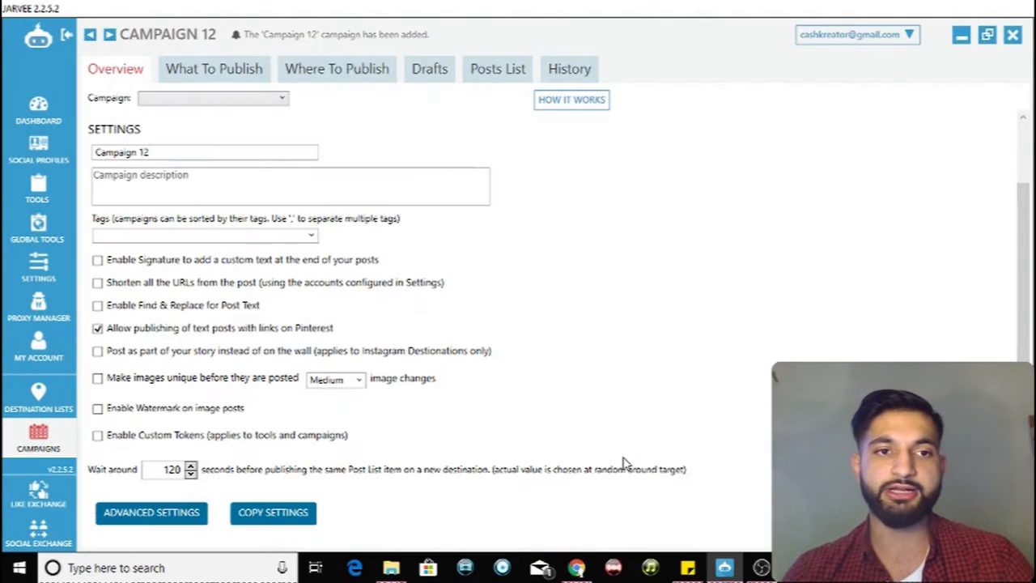
{"action": "left_click", "coordinate": [247, 157]}
{"action": "key", "text": "ctrl+a"}
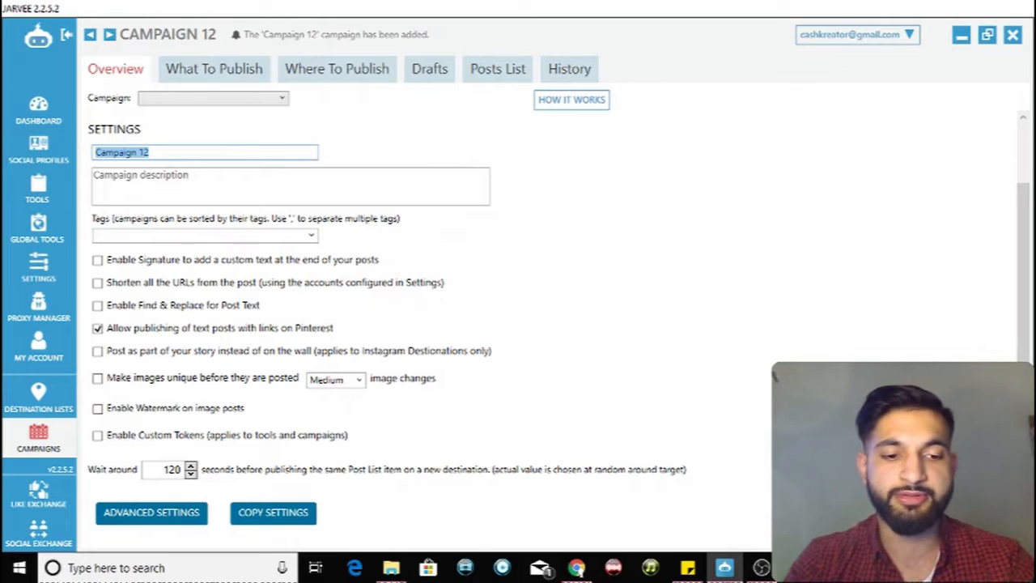
{"action": "type", "text": "Cars - Yo"}
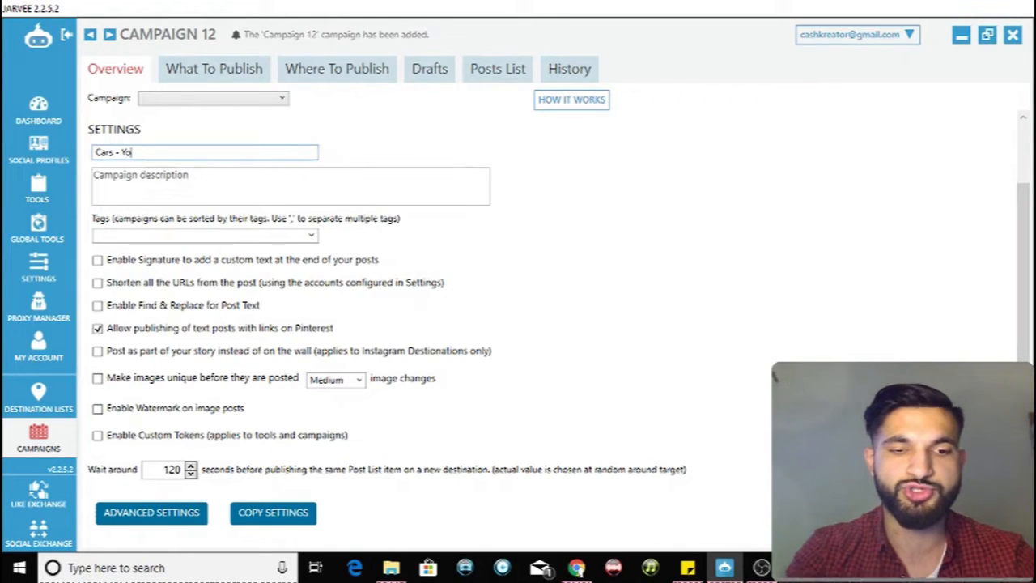
{"action": "type", "text": "utube tutorial"}
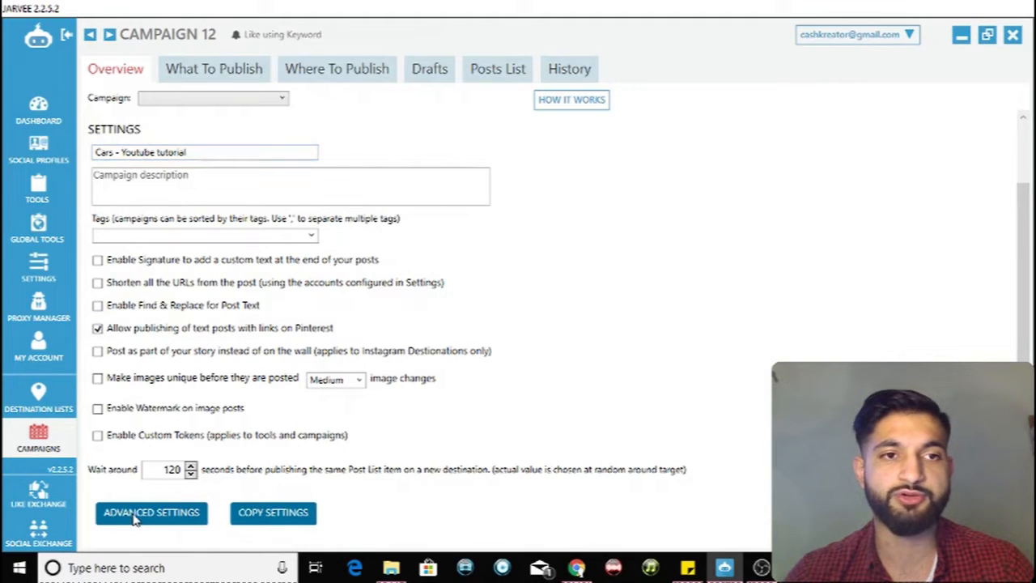
Examine the campaign's advanced Instagram settings, including the options for timed post deletion and posting on both wall and story.
{"action": "left_click", "coordinate": [161, 510]}
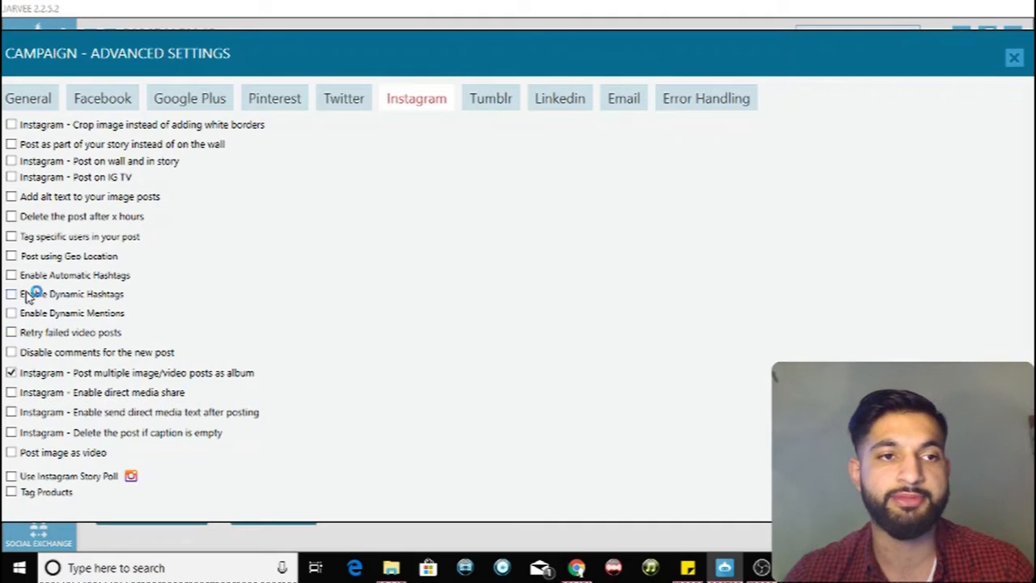
{"action": "left_click", "coordinate": [11, 217]}
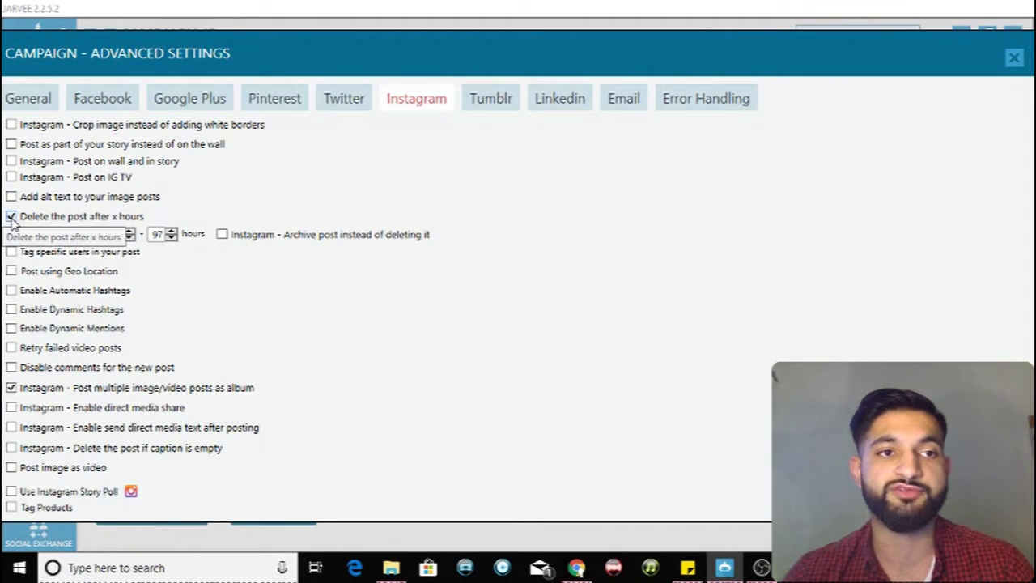
{"action": "left_click", "coordinate": [11, 217]}
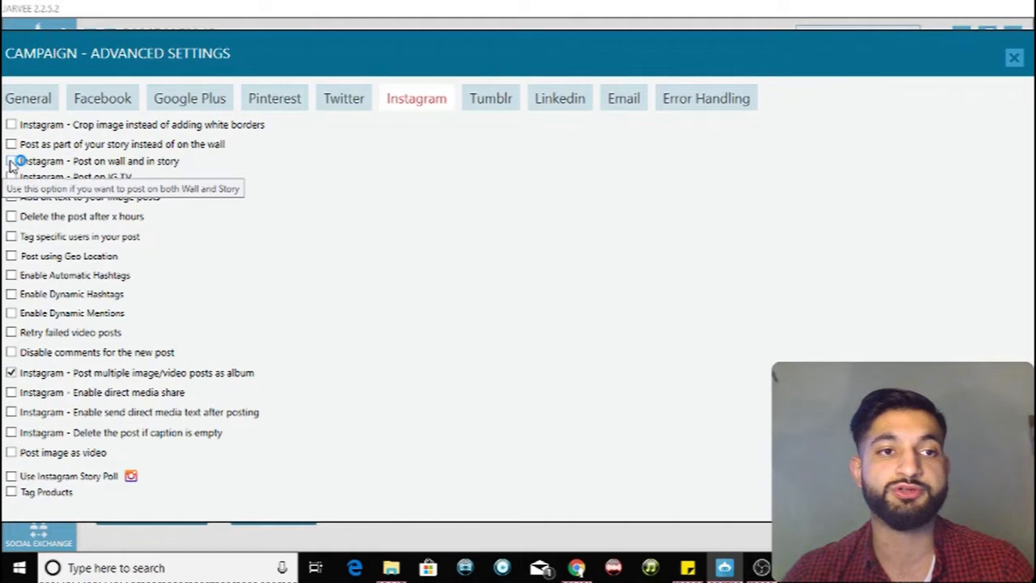
{"action": "left_click", "coordinate": [12, 163]}
{"action": "left_click", "coordinate": [12, 162]}
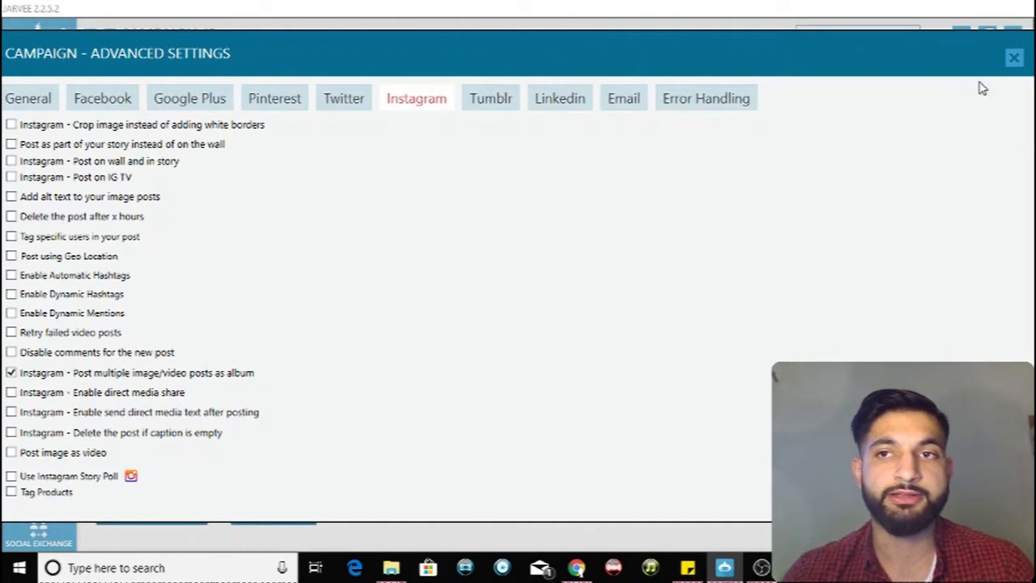
{"action": "left_click", "coordinate": [1012, 57]}
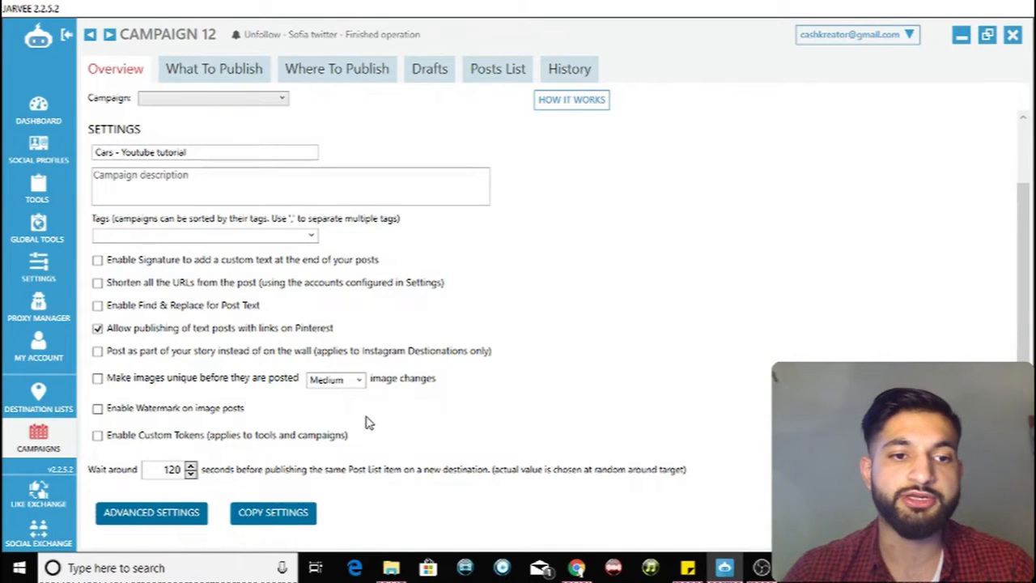
Choose "Cars - Youtube tutorial" as the active campaign for adding posts in its publishing content settings.
{"action": "left_click", "coordinate": [220, 70]}
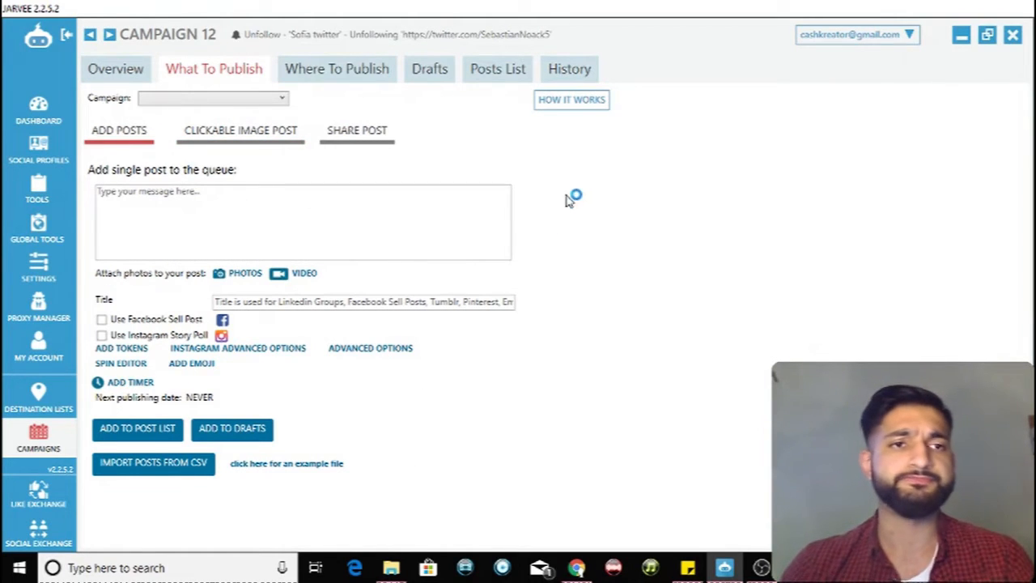
{"action": "left_click", "coordinate": [226, 101]}
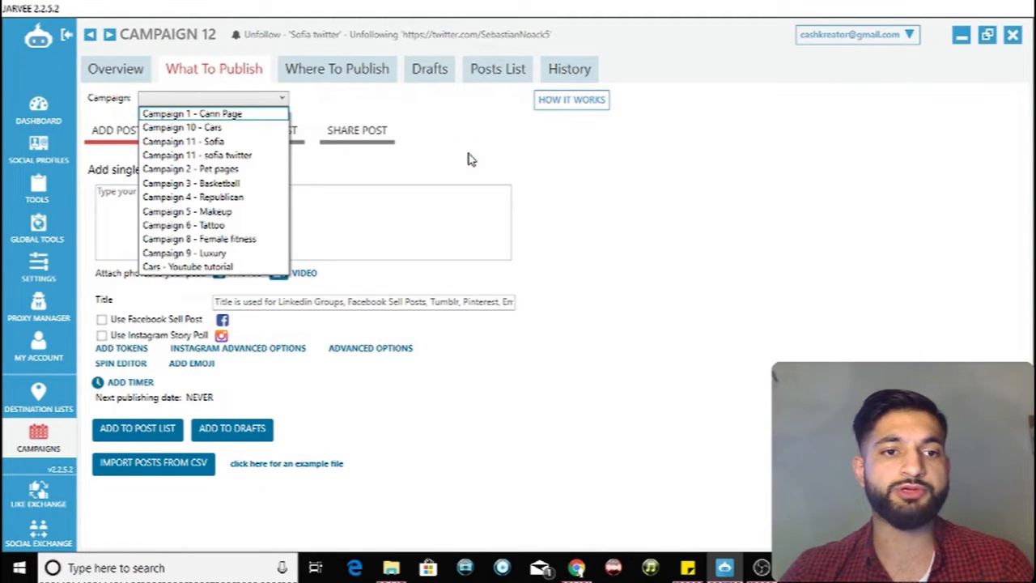
{"action": "left_click", "coordinate": [380, 177]}
{"action": "left_click", "coordinate": [196, 102]}
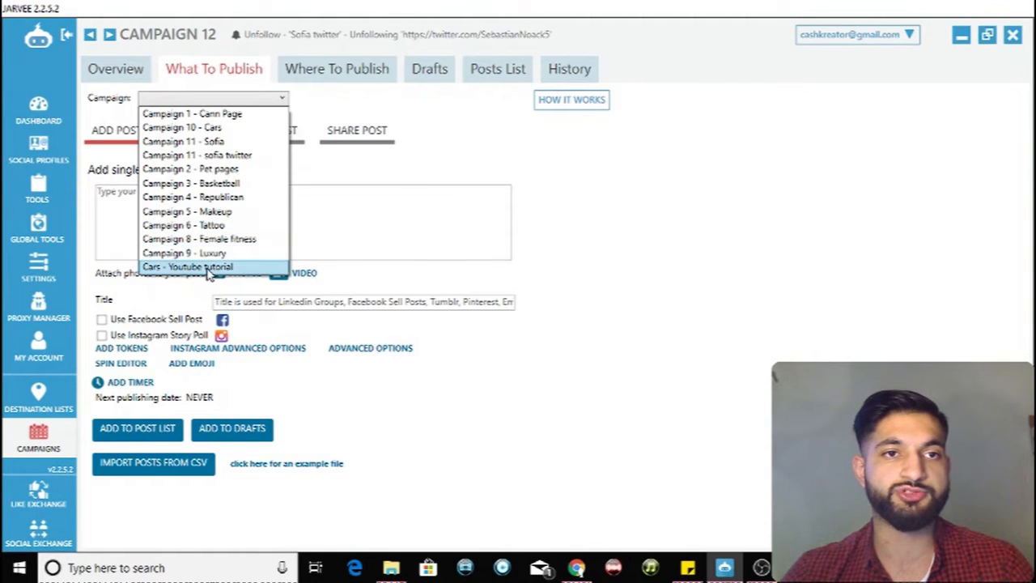
{"action": "left_click", "coordinate": [209, 268]}
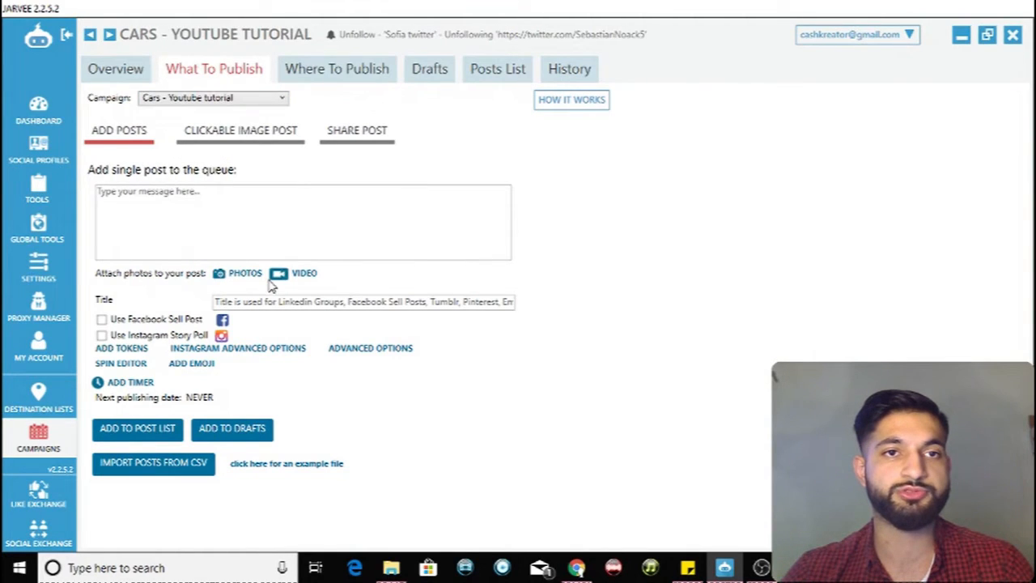
{"action": "left_click", "coordinate": [136, 70]}
{"action": "left_click", "coordinate": [190, 75]}
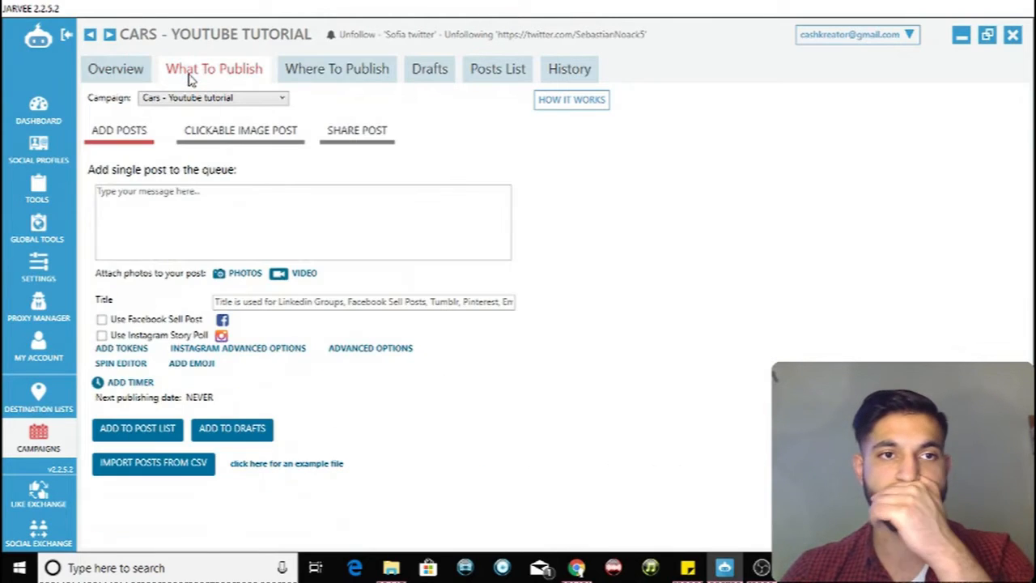
{"action": "left_click", "coordinate": [138, 70]}
{"action": "left_click", "coordinate": [204, 73]}
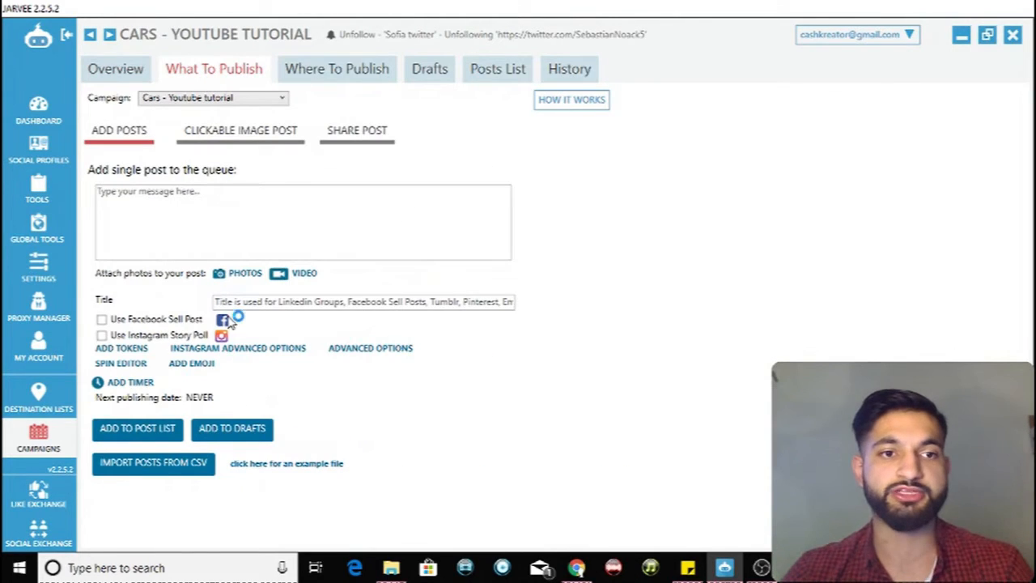
Start attaching photos to the new post by uploading them from the computer.
{"action": "left_click", "coordinate": [245, 275]}
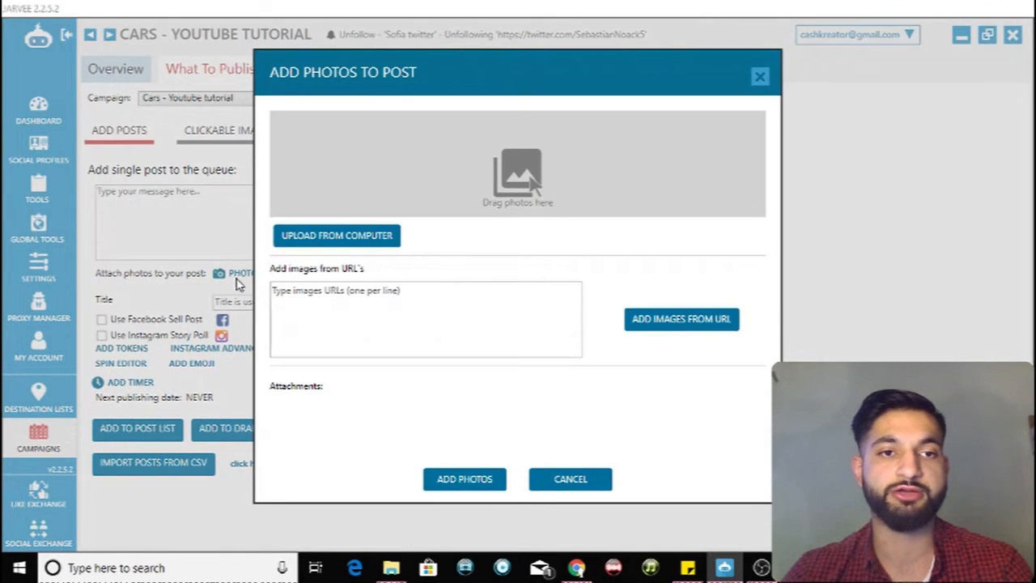
{"action": "left_click", "coordinate": [757, 78]}
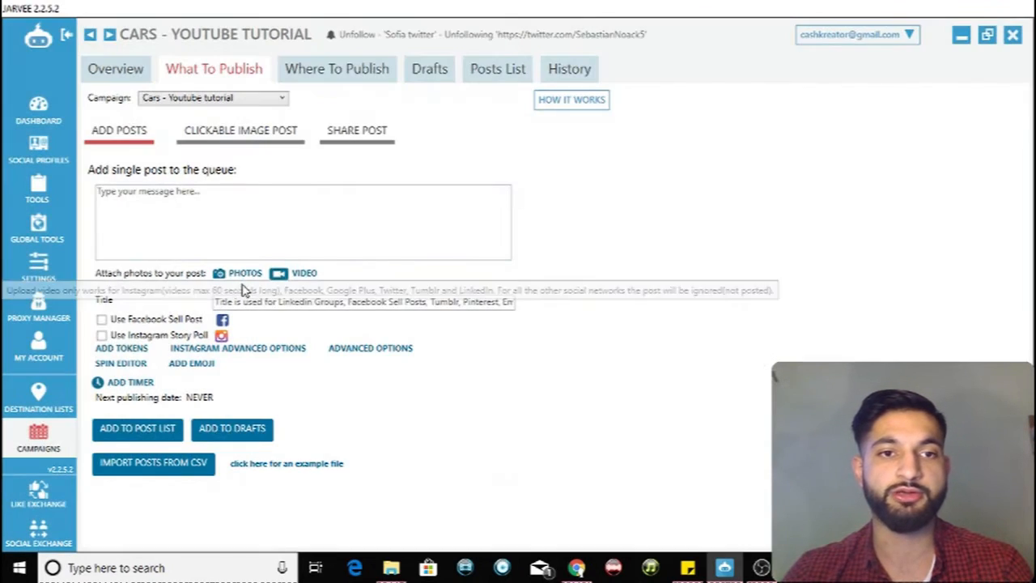
{"action": "left_click", "coordinate": [243, 275]}
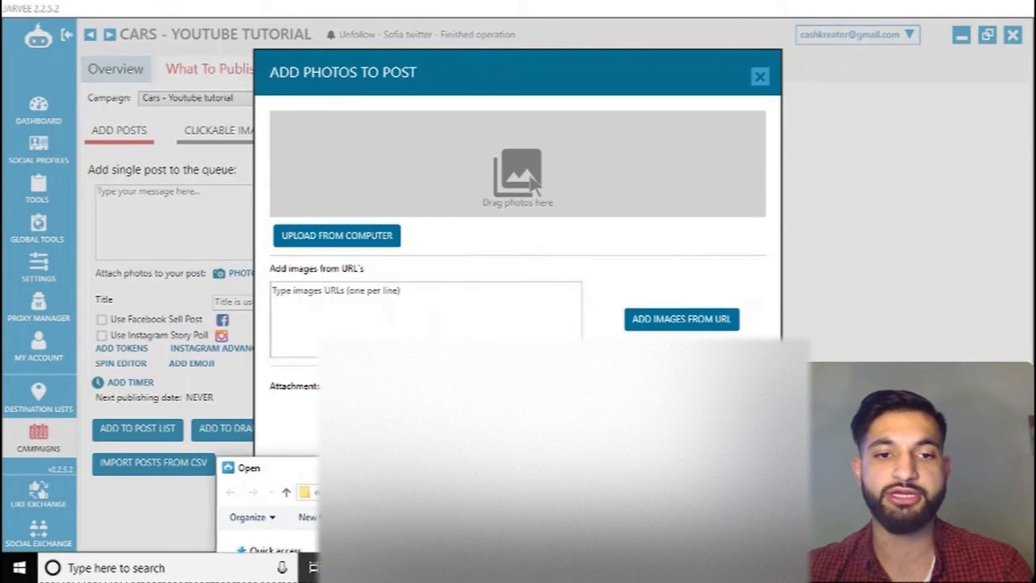
{"action": "left_click", "coordinate": [363, 222]}
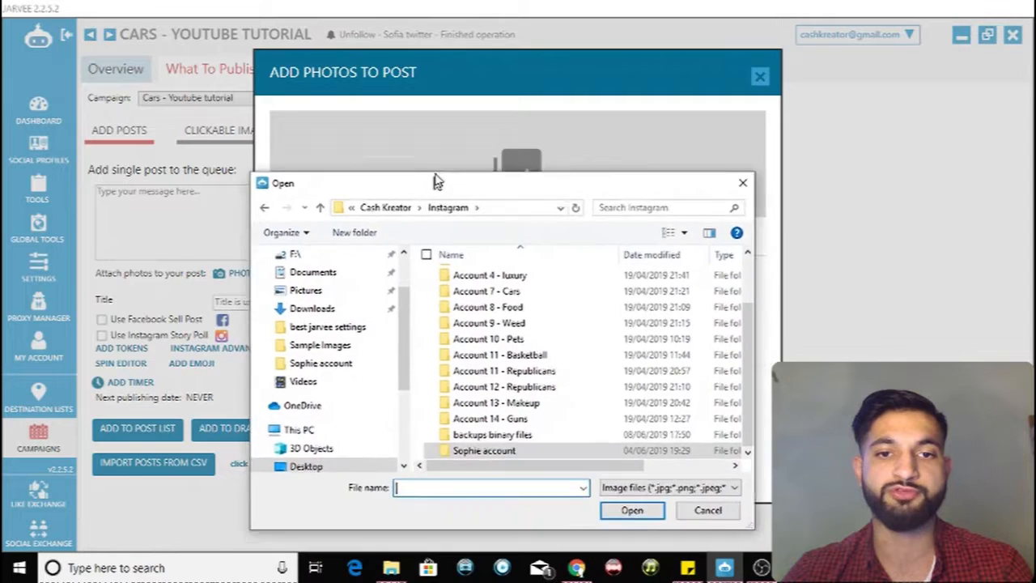
{"action": "left_click_drag", "start_coordinate": [436, 180], "coordinate": [453, 133]}
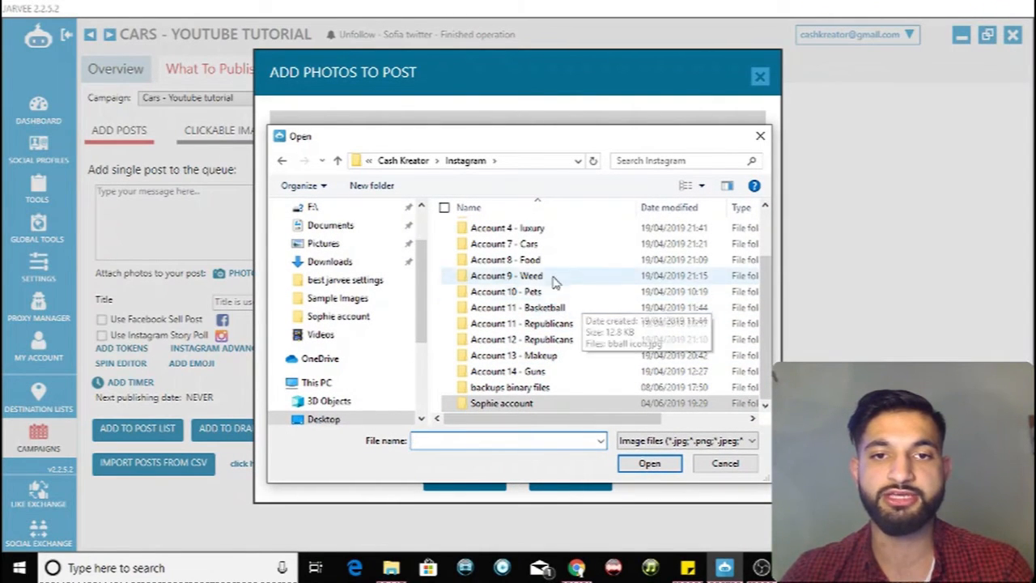
Attach Photo 1.jpg to the post from the Sample Images folder inside the Jarvee tutorial folder under Cash Kreator's Youtube folder.
{"action": "scroll", "coordinate": [439, 204], "scroll_direction": "up", "scroll_amount": 1}
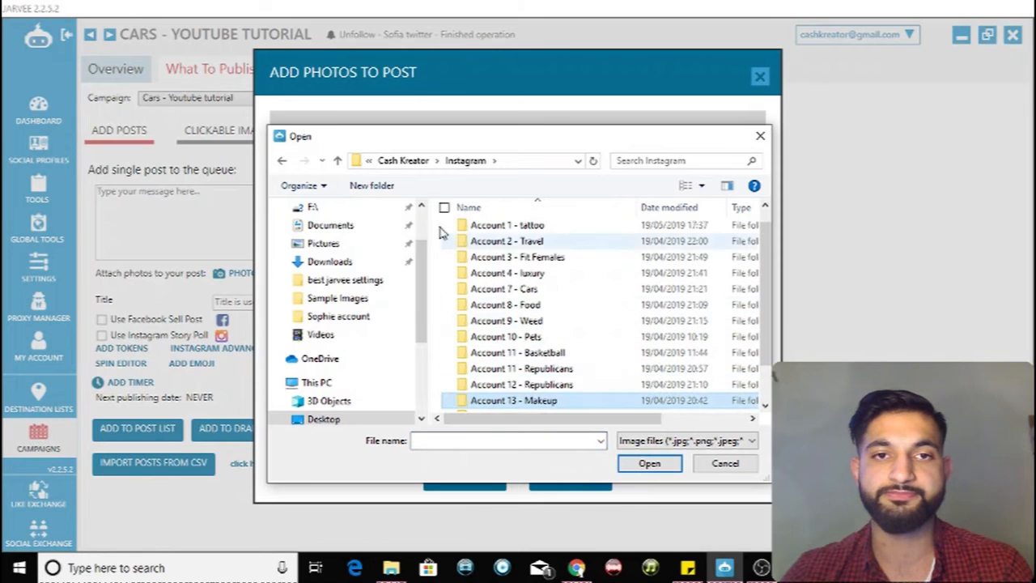
{"action": "left_click", "coordinate": [417, 162]}
{"action": "double_click", "coordinate": [723, 257]}
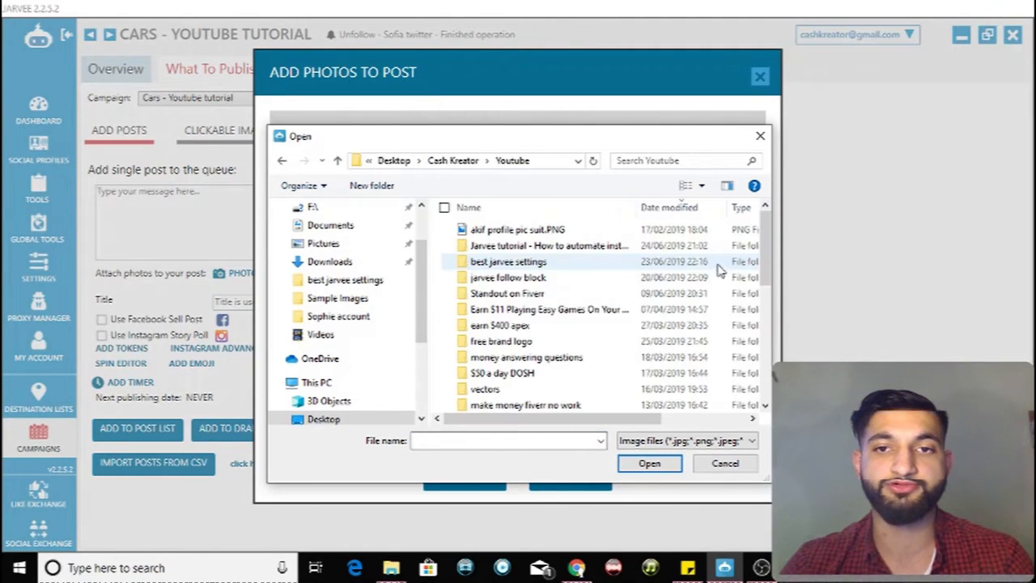
{"action": "scroll", "coordinate": [526, 299], "scroll_direction": "down", "scroll_amount": 1}
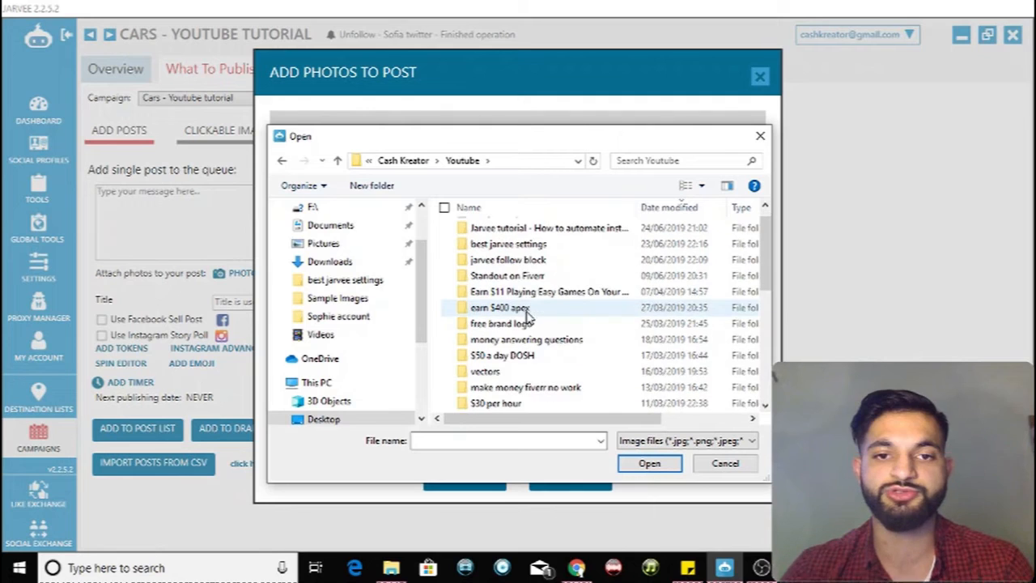
{"action": "scroll", "coordinate": [522, 340], "scroll_direction": "up", "scroll_amount": 1}
{"action": "scroll", "coordinate": [522, 340], "scroll_direction": "down", "scroll_amount": 1}
{"action": "scroll", "coordinate": [522, 340], "scroll_direction": "up", "scroll_amount": 1}
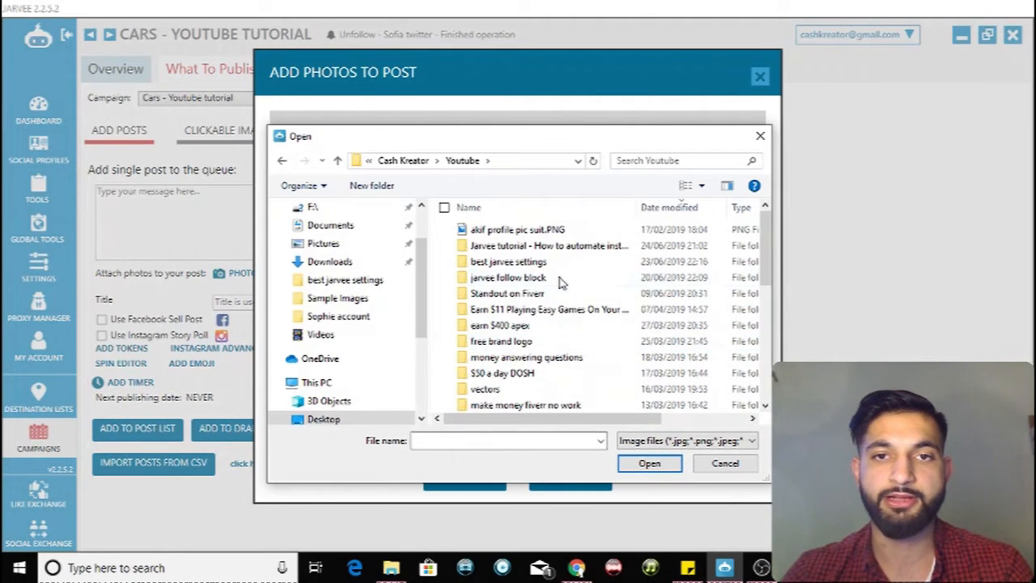
{"action": "double_click", "coordinate": [577, 246]}
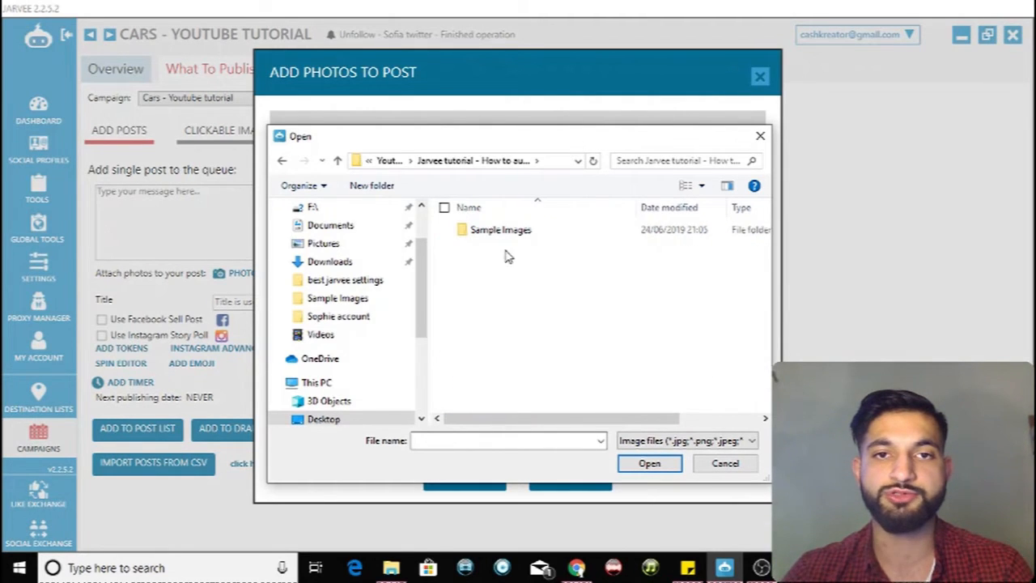
{"action": "left_click", "coordinate": [508, 233]}
{"action": "double_click", "coordinate": [502, 229]}
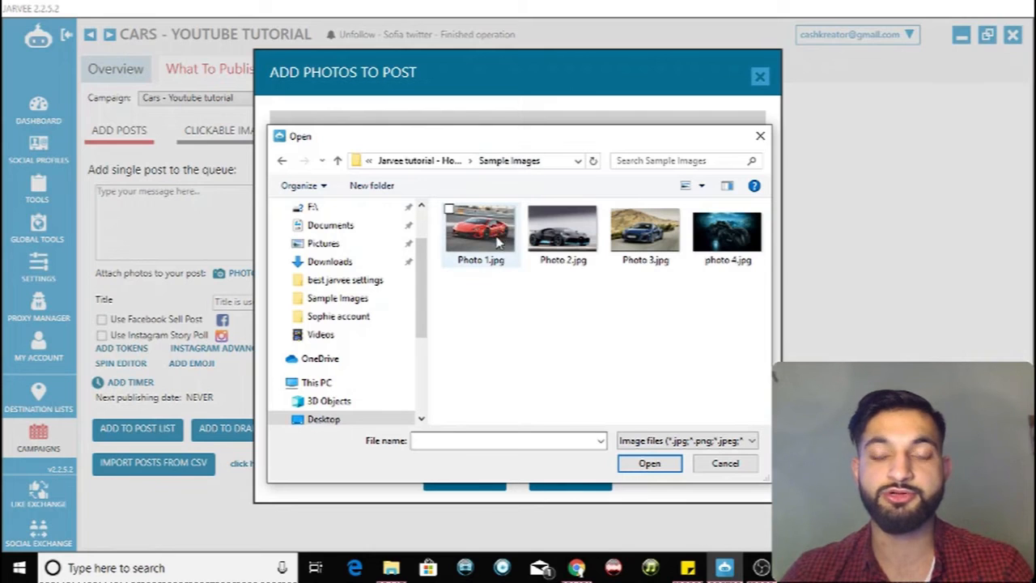
{"action": "double_click", "coordinate": [476, 234]}
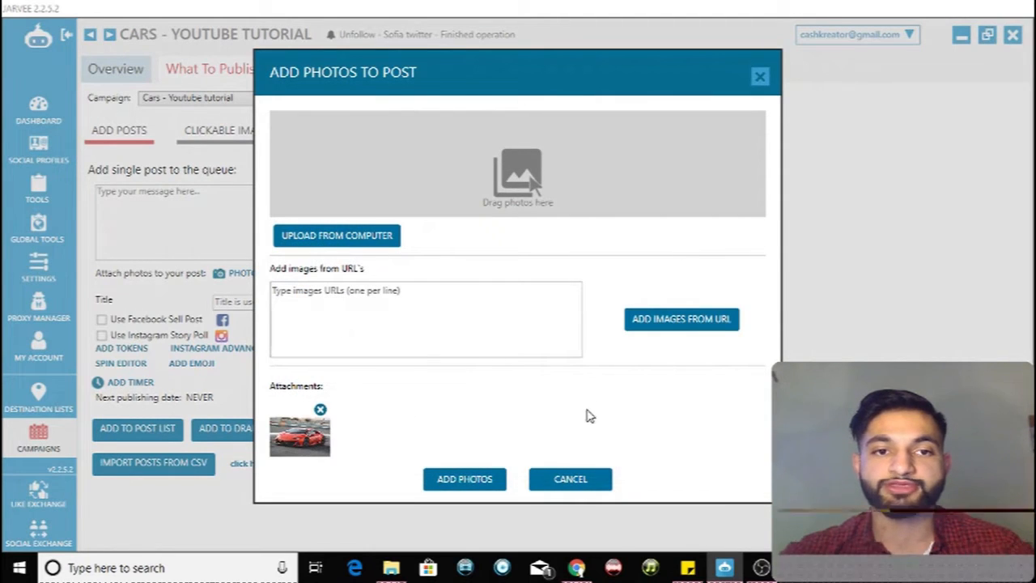
{"action": "left_click", "coordinate": [456, 483]}
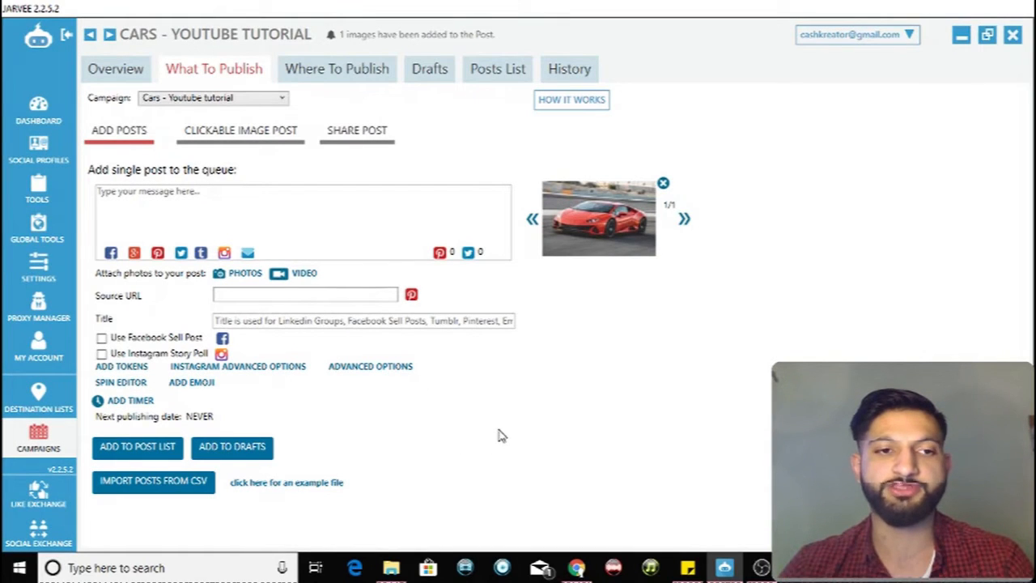
Add a posting timer for Monday, June 24, 2019 9:35:46 PM and preview the attached photo at full size.
{"action": "left_click", "coordinate": [133, 403]}
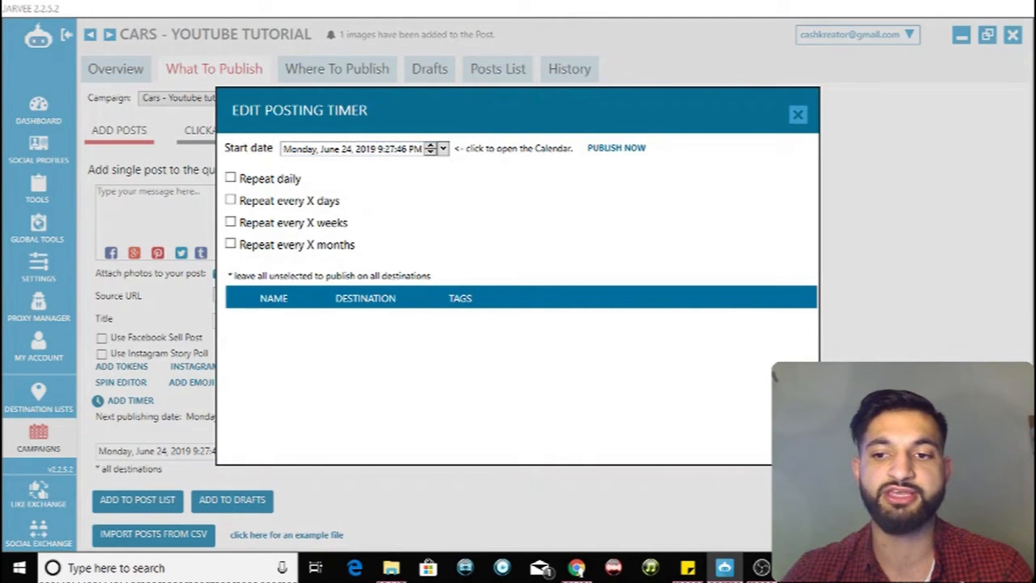
{"action": "left_click", "coordinate": [392, 149]}
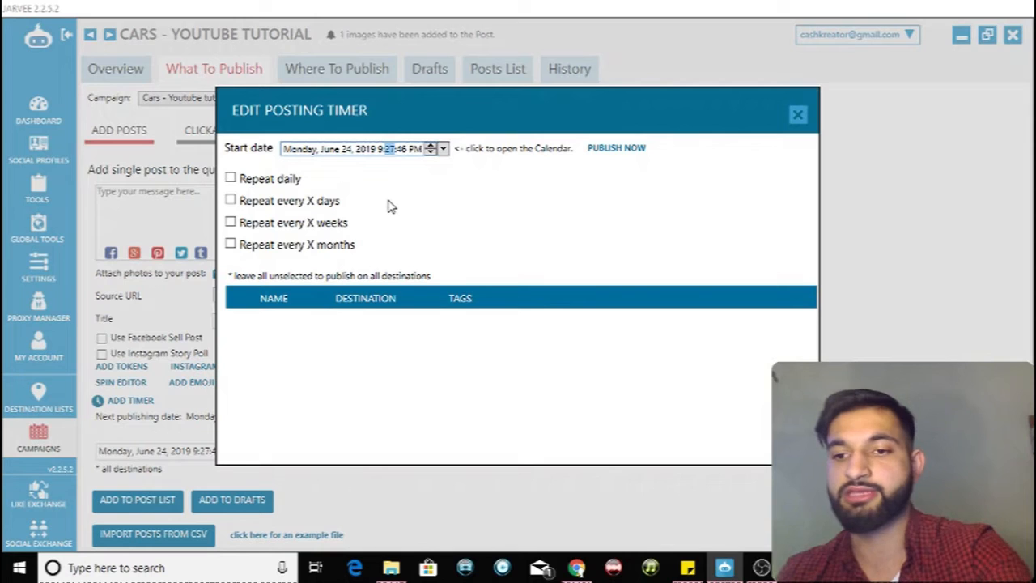
{"action": "type", "text": "35"}
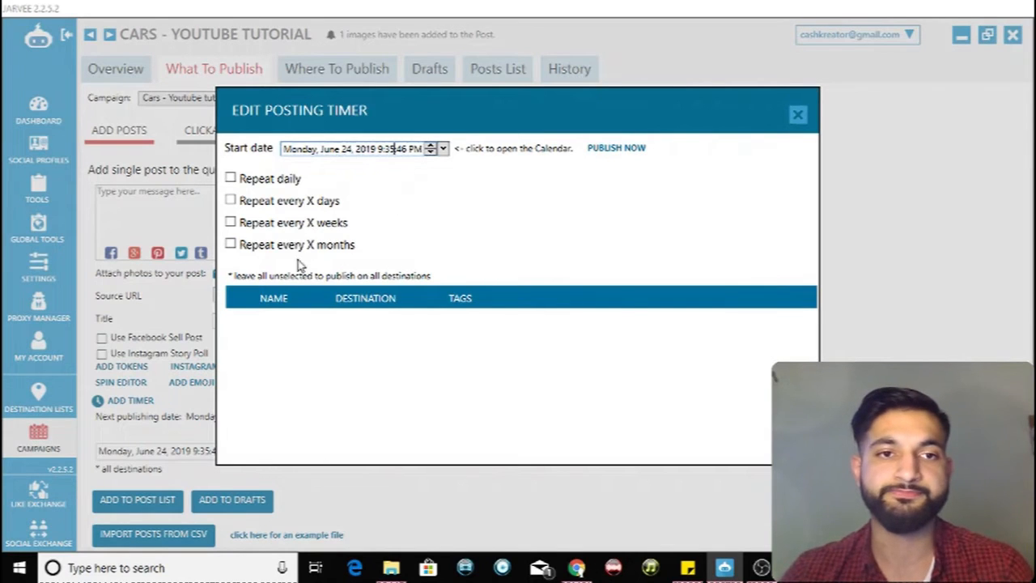
{"action": "left_click", "coordinate": [788, 114]}
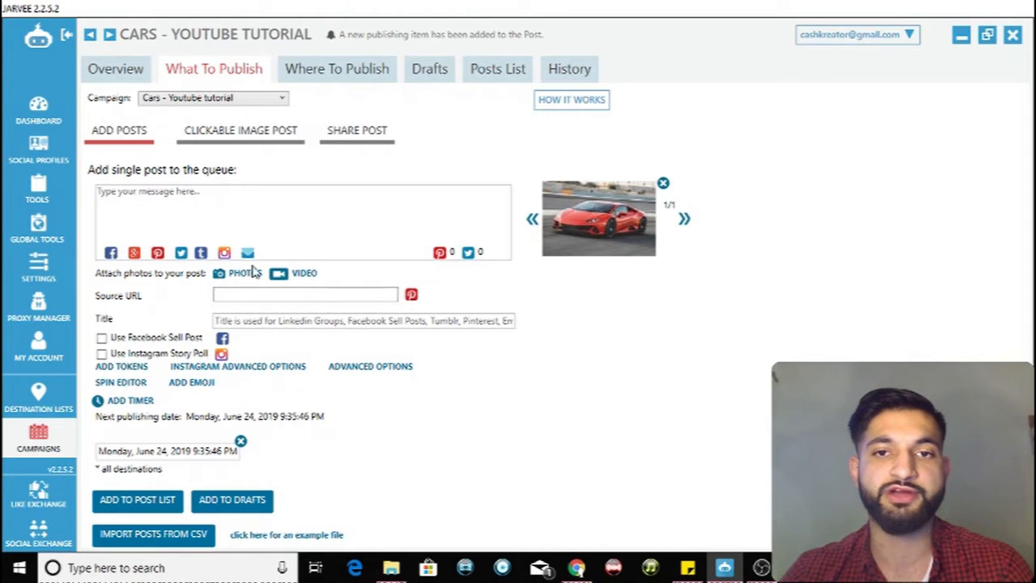
{"action": "left_click", "coordinate": [615, 229]}
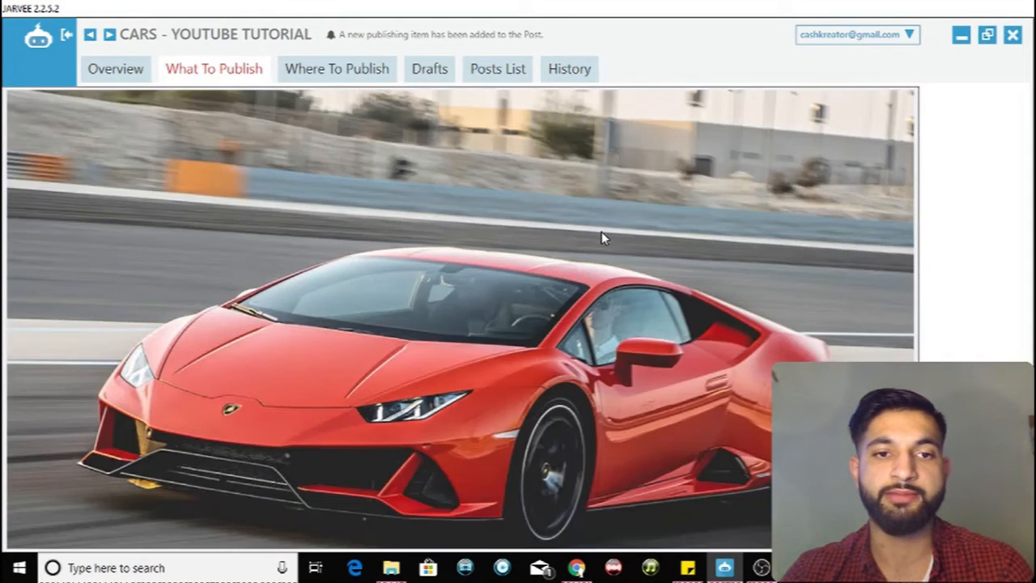
{"action": "left_click", "coordinate": [597, 248]}
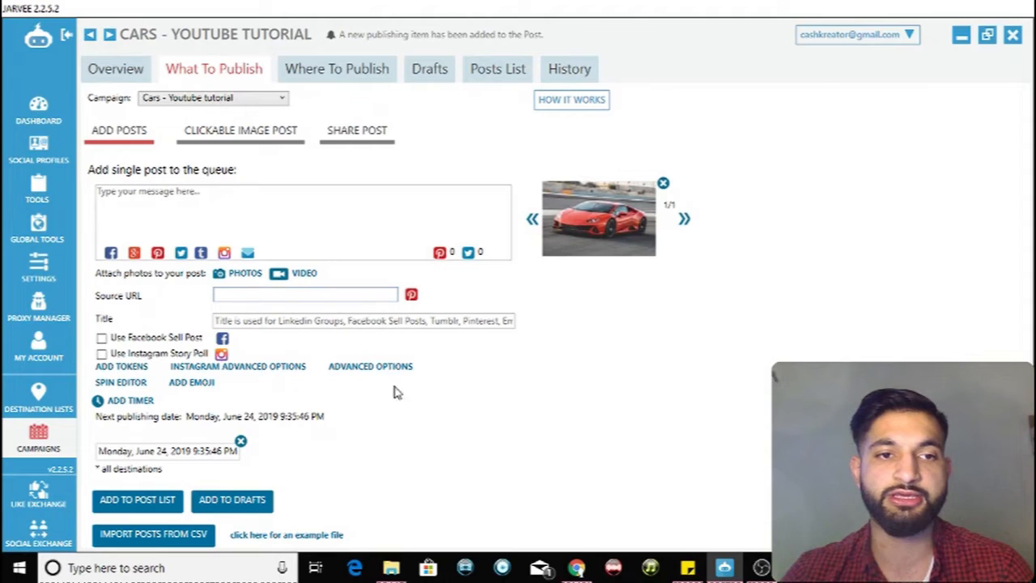
Add a second posting timer with its default start time and add the post to the campaign's post list.
{"action": "left_click", "coordinate": [130, 400]}
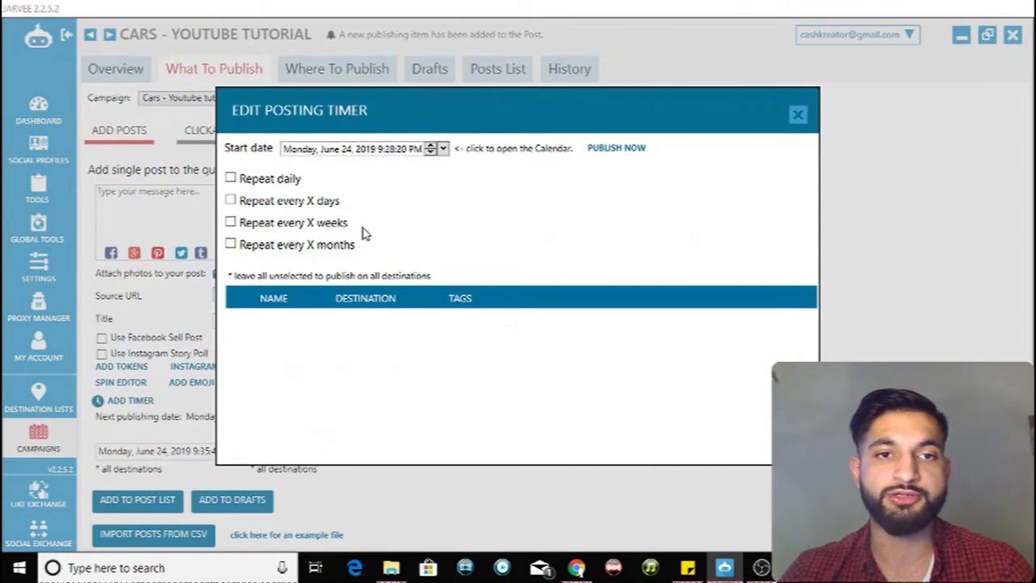
{"action": "left_click", "coordinate": [799, 115]}
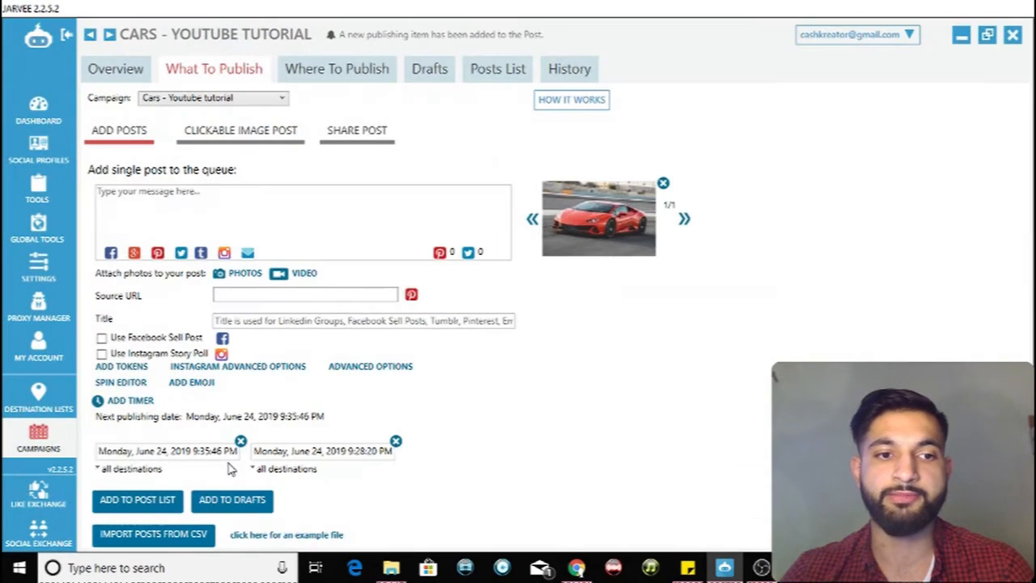
{"action": "left_click", "coordinate": [137, 500]}
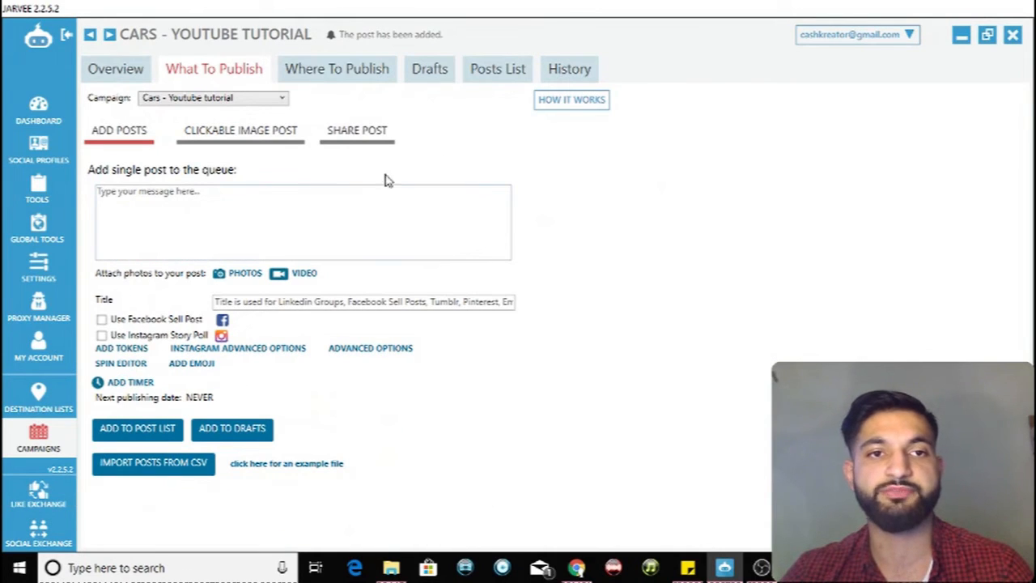
Open the June 24 post for editing from the campaign's posts calendar and review its timers.
{"action": "left_click", "coordinate": [501, 71]}
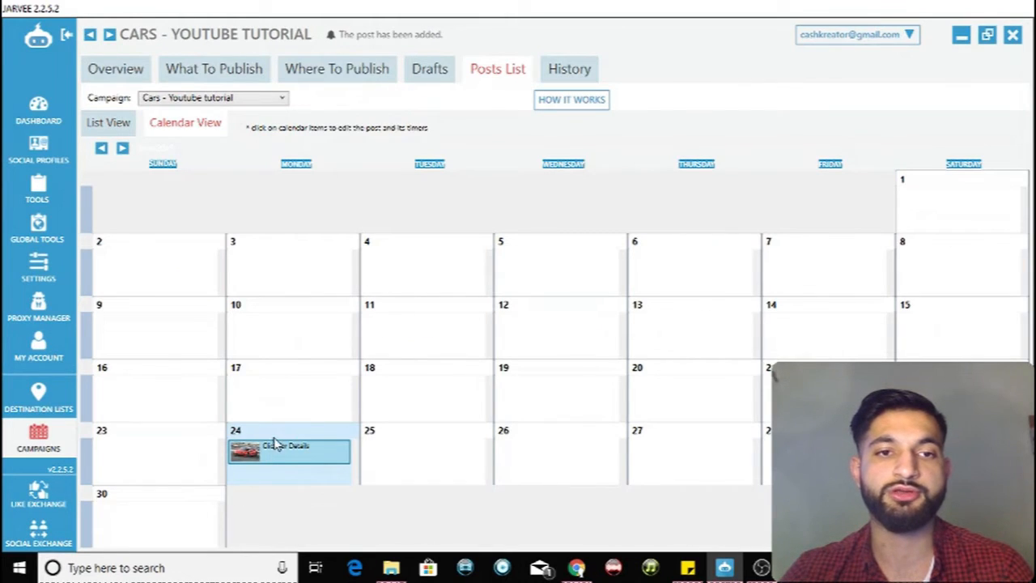
{"action": "left_click", "coordinate": [308, 460]}
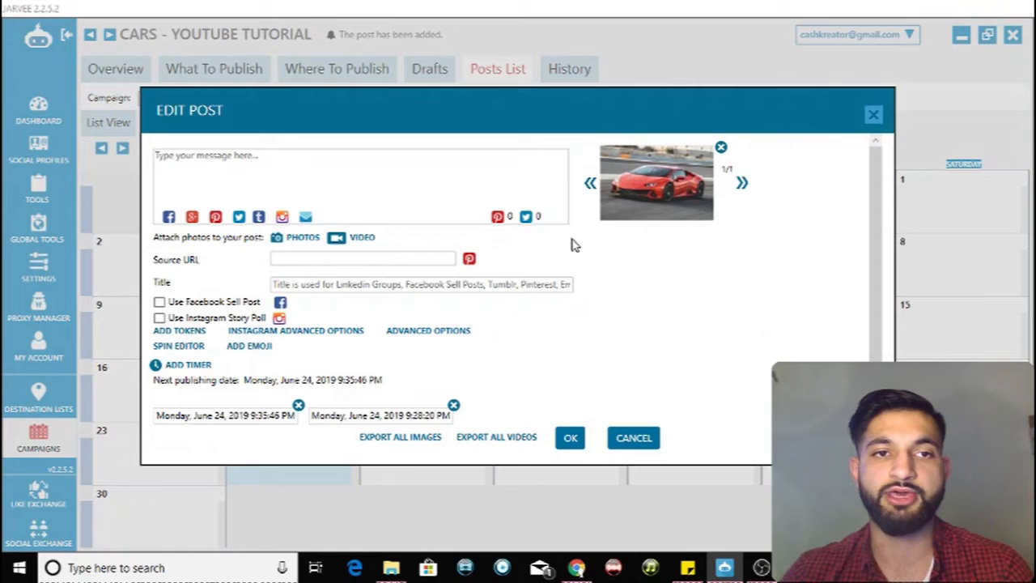
{"action": "scroll", "coordinate": [515, 353], "scroll_direction": "down", "scroll_amount": 1}
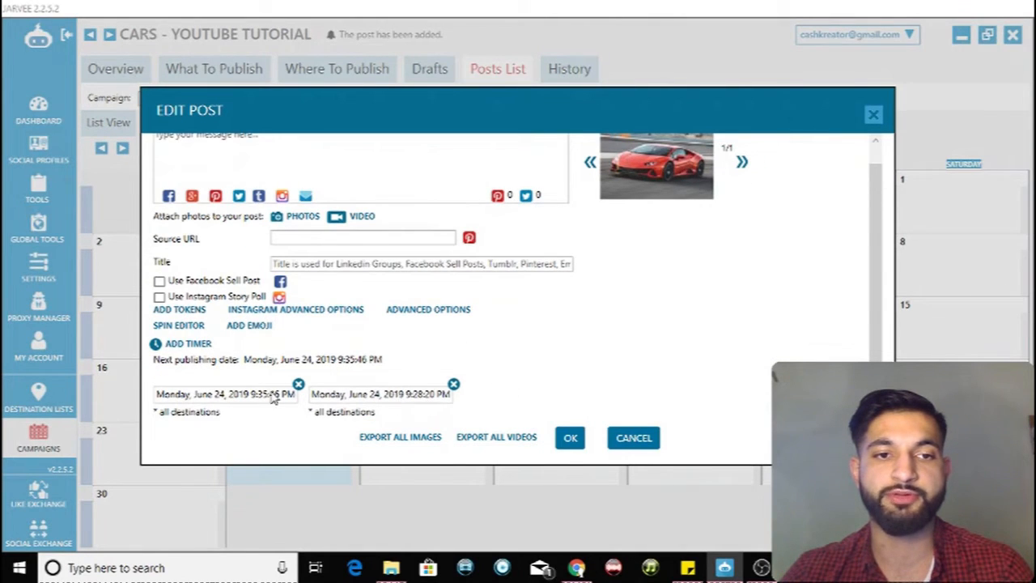
{"action": "scroll", "coordinate": [271, 413], "scroll_direction": "up", "scroll_amount": 1}
Set the post's message to "Lovely red Lamborghini !! Like if you LOVE this...", save it, and show the scheduled posts as a list.
{"action": "left_click", "coordinate": [322, 168]}
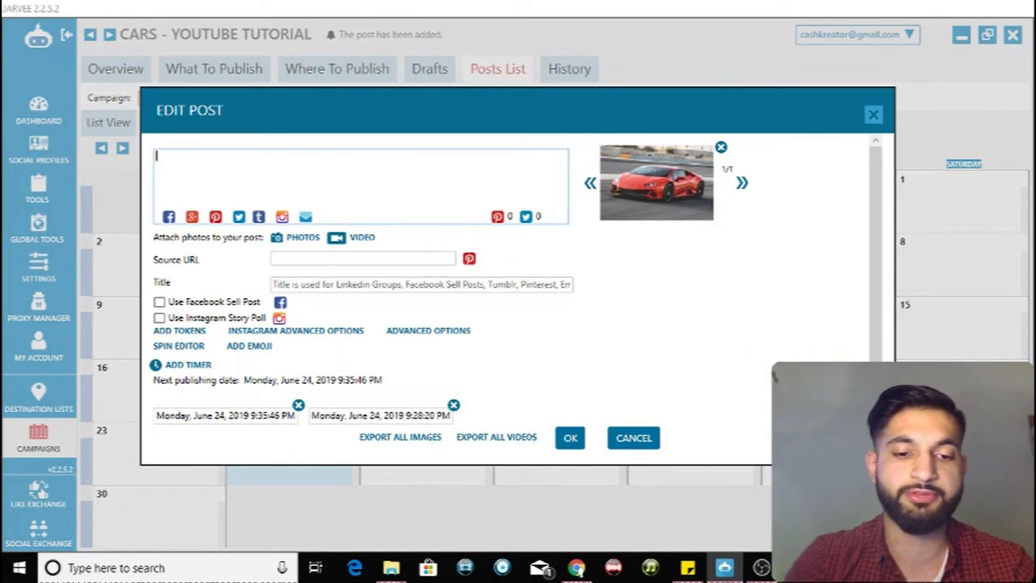
{"action": "type", "text": "Lovely red L"}
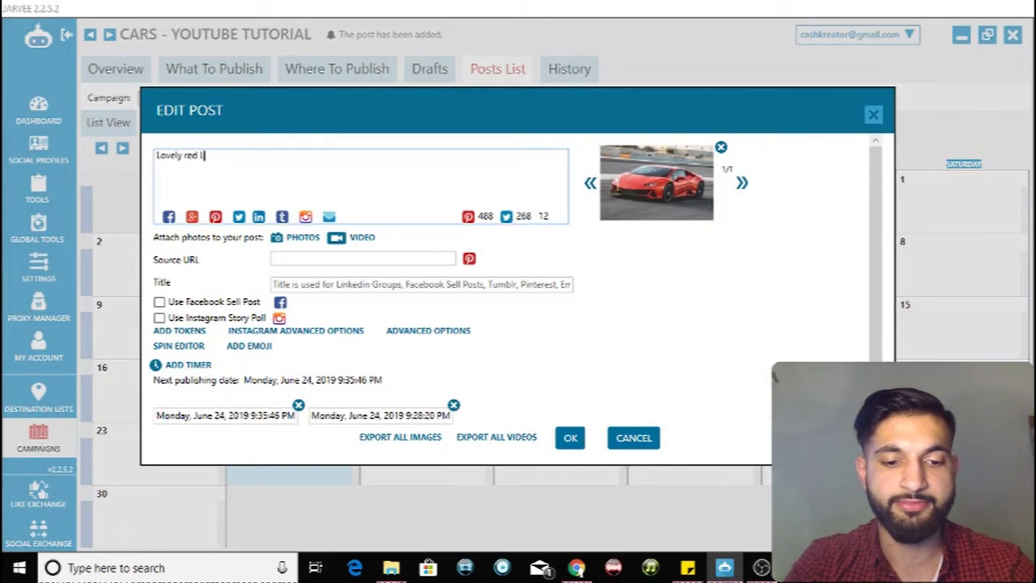
{"action": "type", "text": "amborghini "}
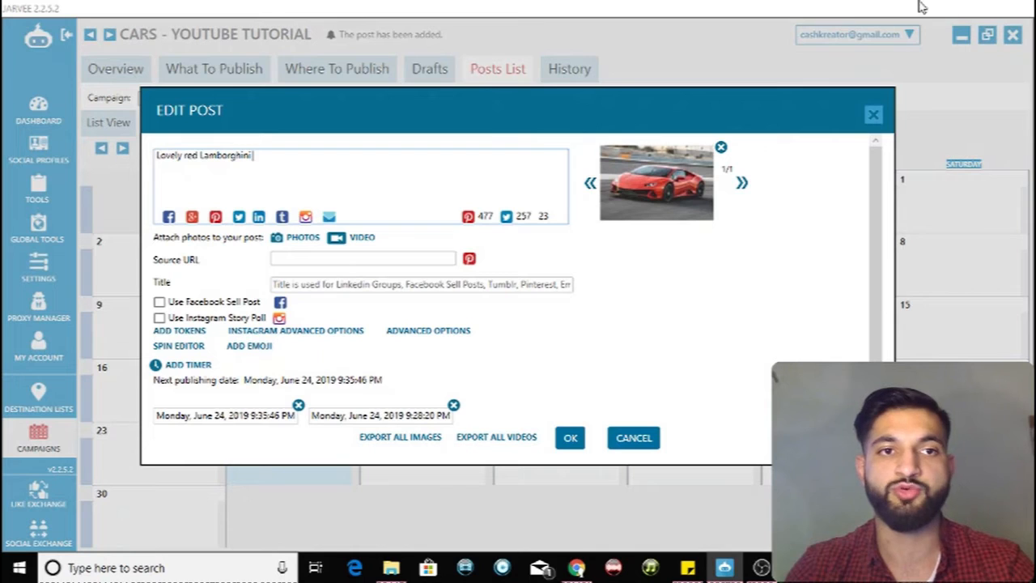
{"action": "type", "text": "!"}
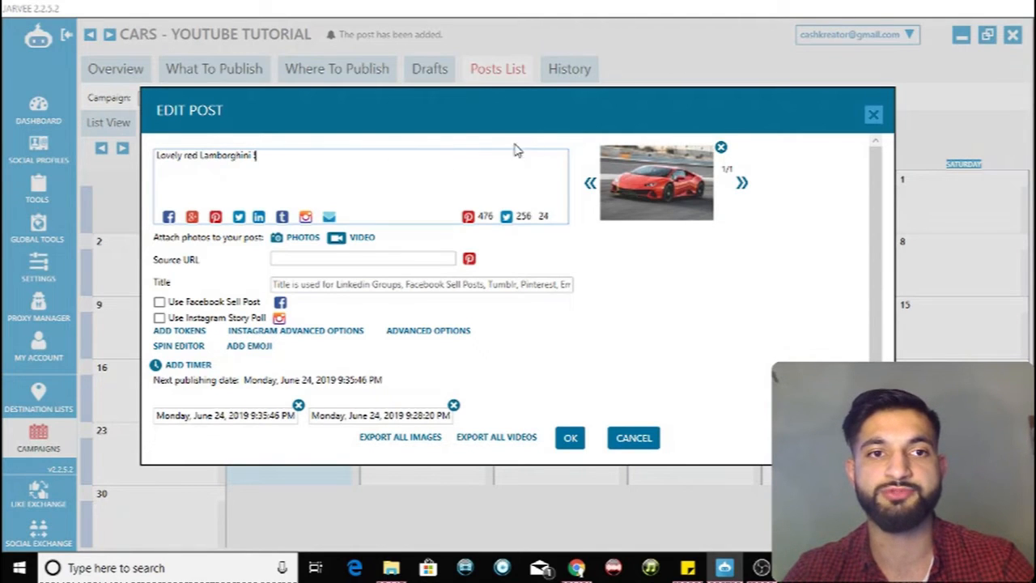
{"action": "type", "text": "!! "}
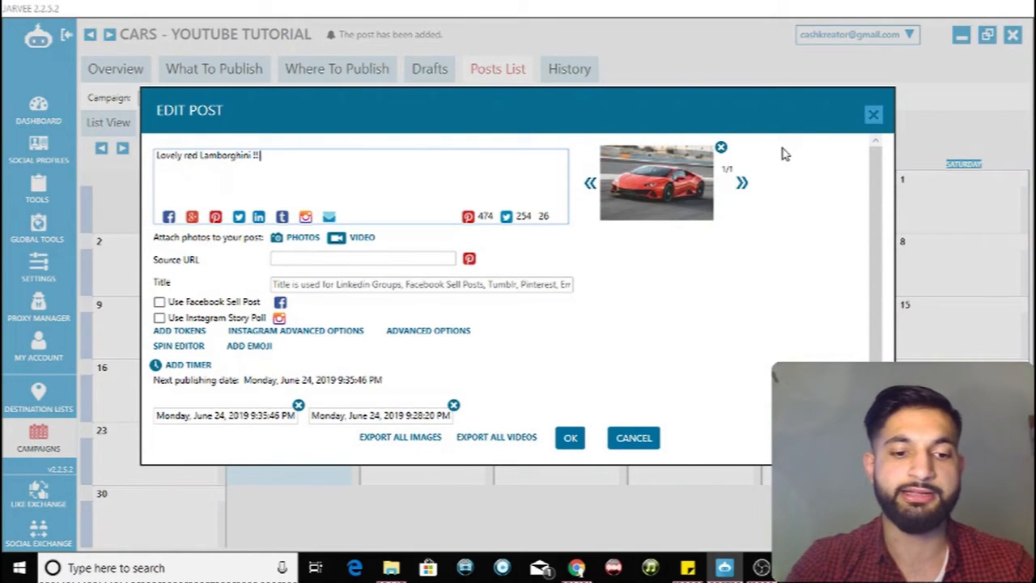
{"action": "type", "text": "Like if you LOVE th"}
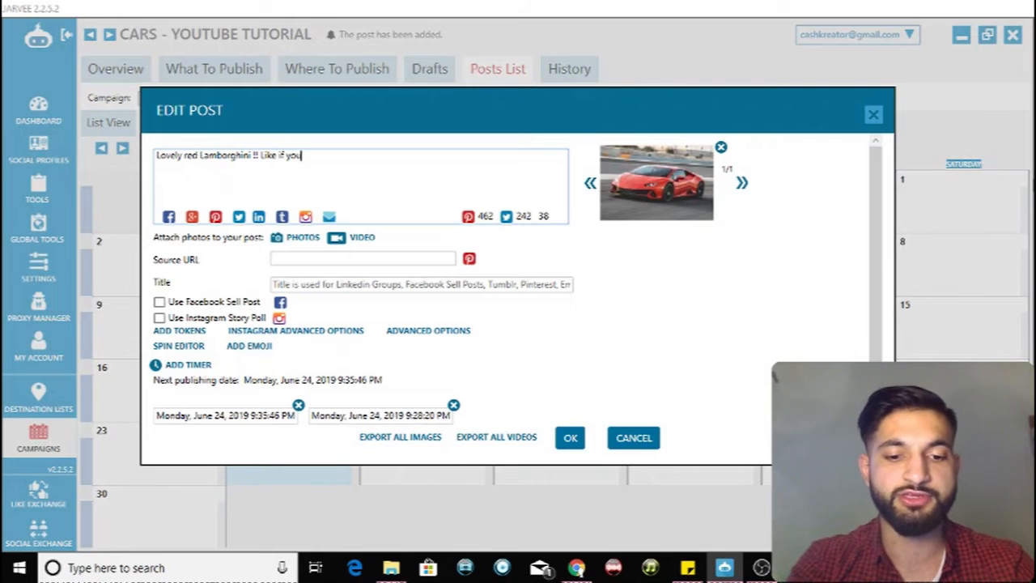
{"action": "type", "text": "is..."}
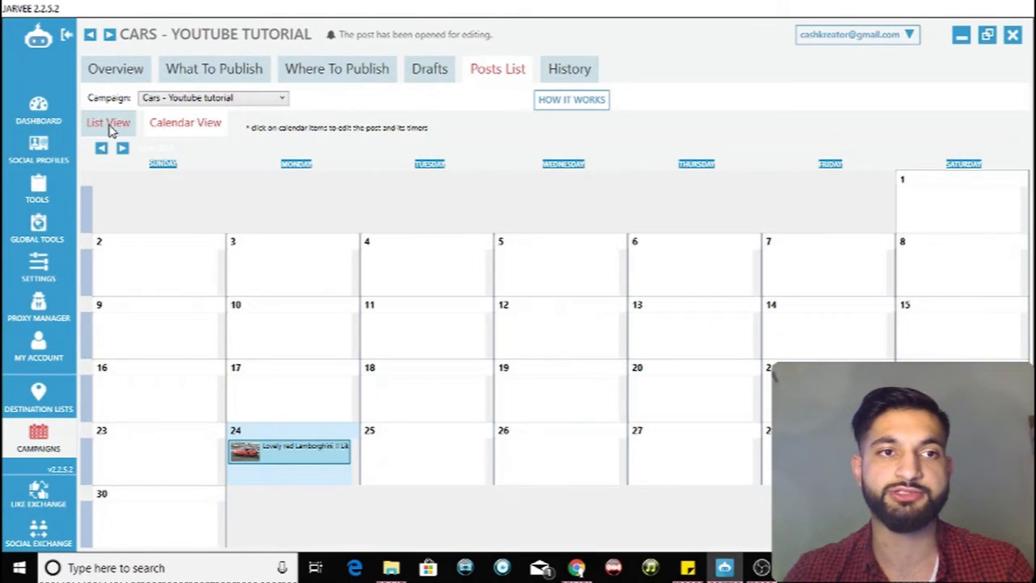
{"action": "left_click", "coordinate": [113, 125]}
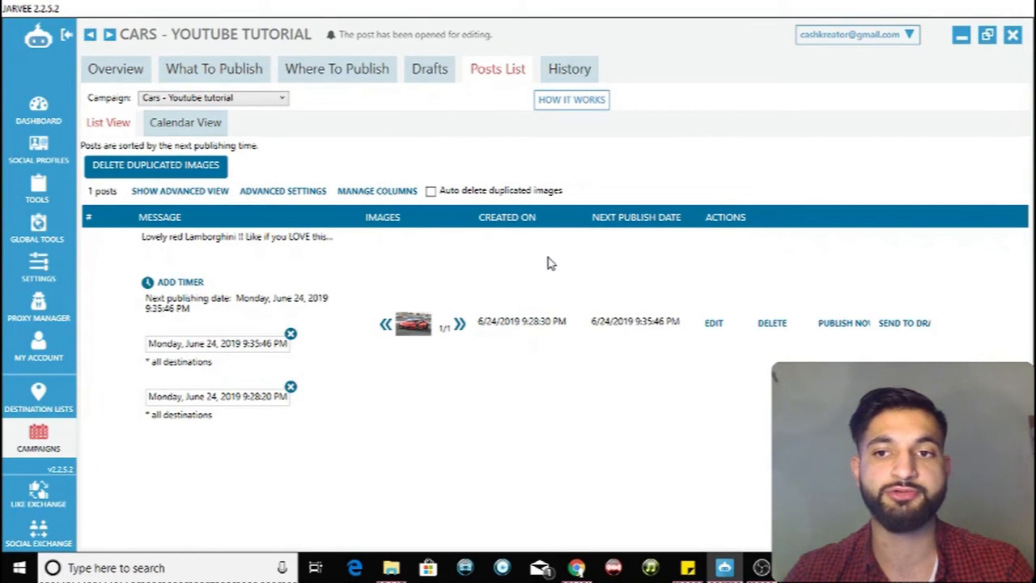
Start another post for the campaign with Photo 2.jpg attached and preview the photo at full size.
{"action": "left_click", "coordinate": [250, 71]}
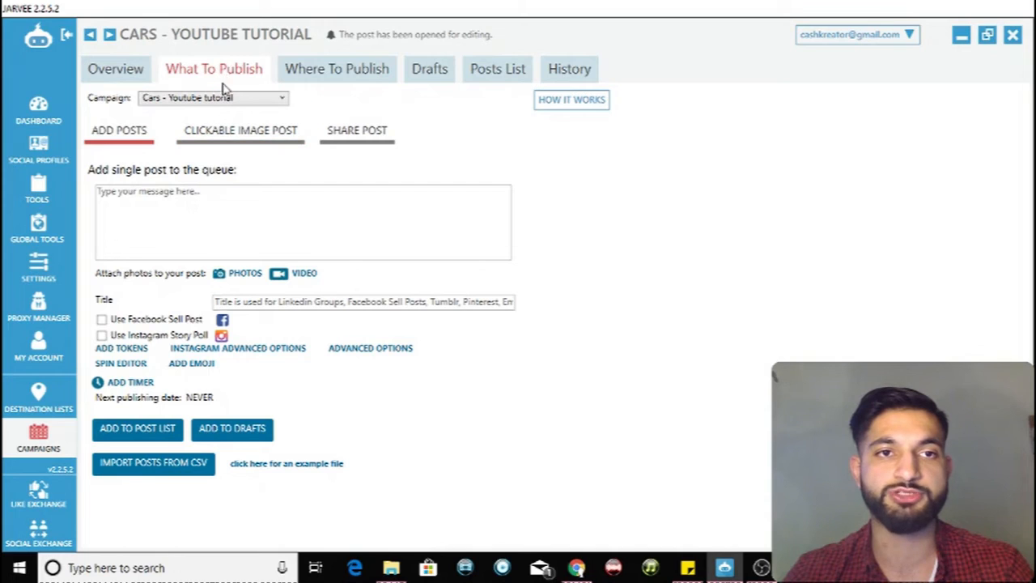
{"action": "left_click", "coordinate": [241, 276]}
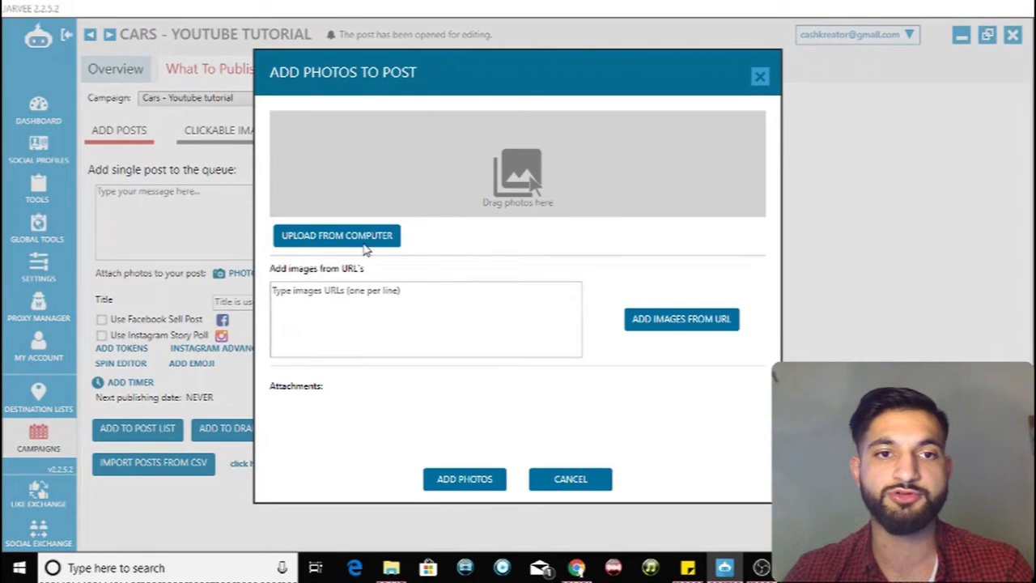
{"action": "left_click", "coordinate": [527, 212]}
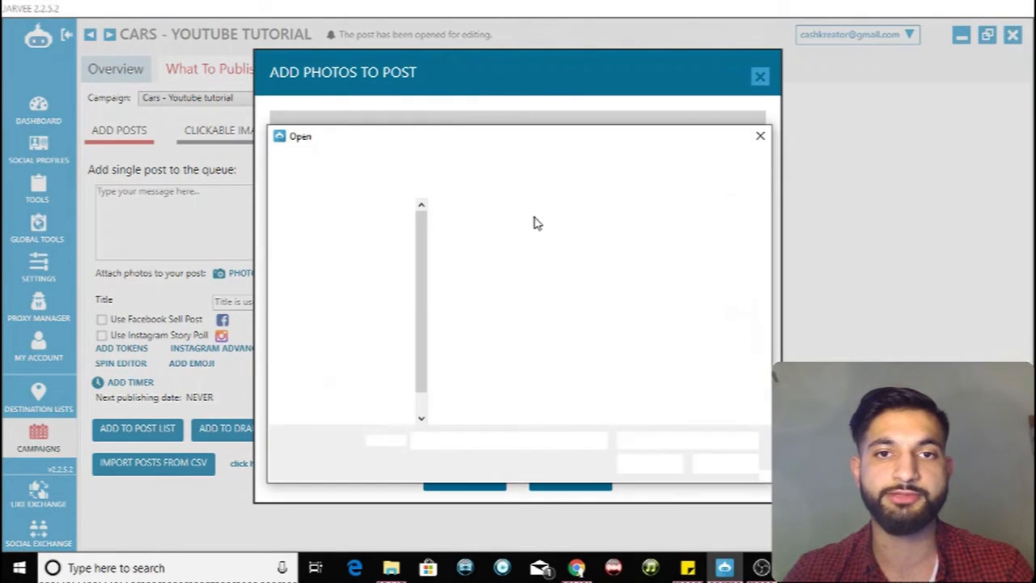
{"action": "double_click", "coordinate": [563, 234]}
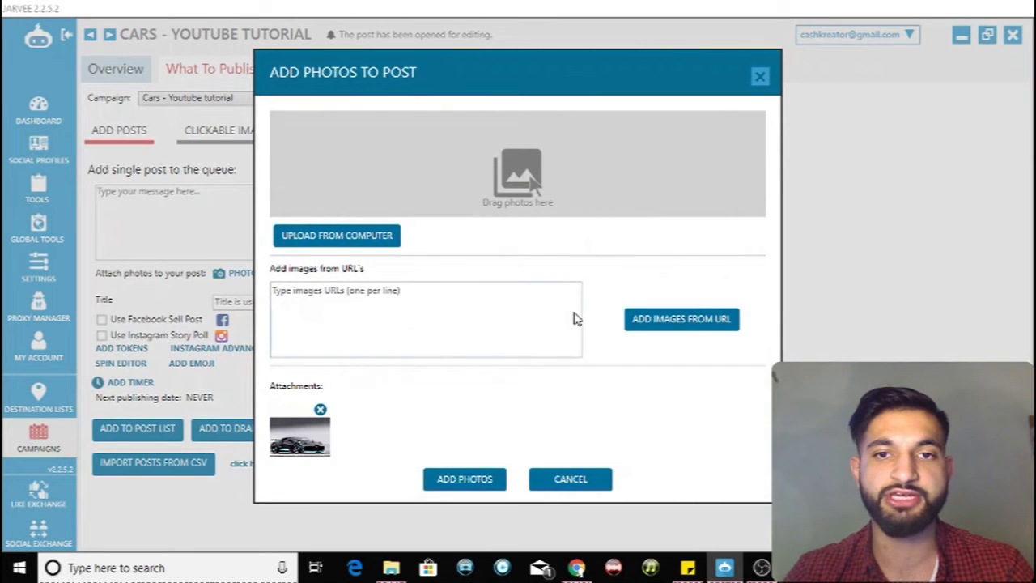
{"action": "left_click", "coordinate": [465, 480]}
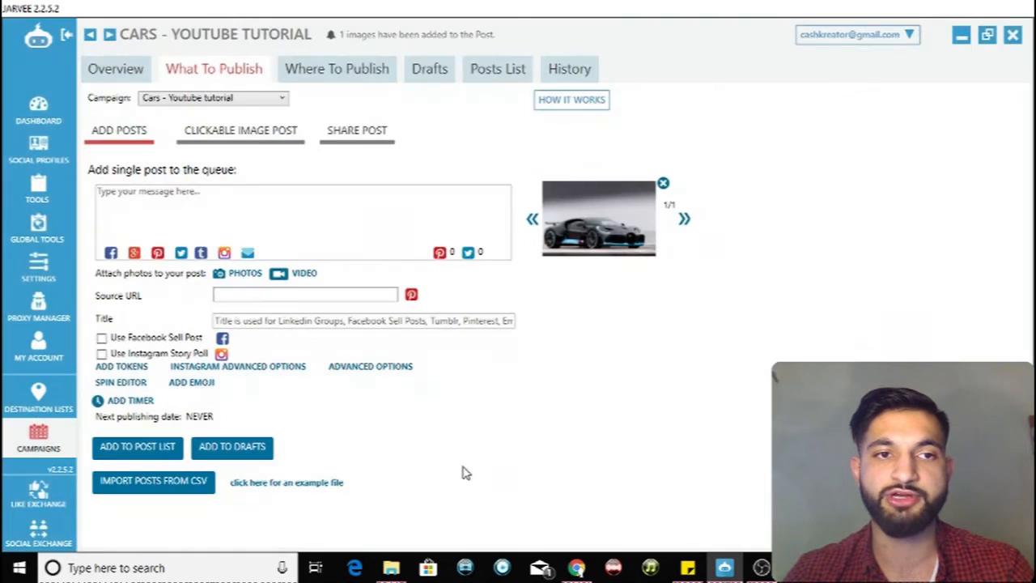
{"action": "left_click", "coordinate": [600, 245]}
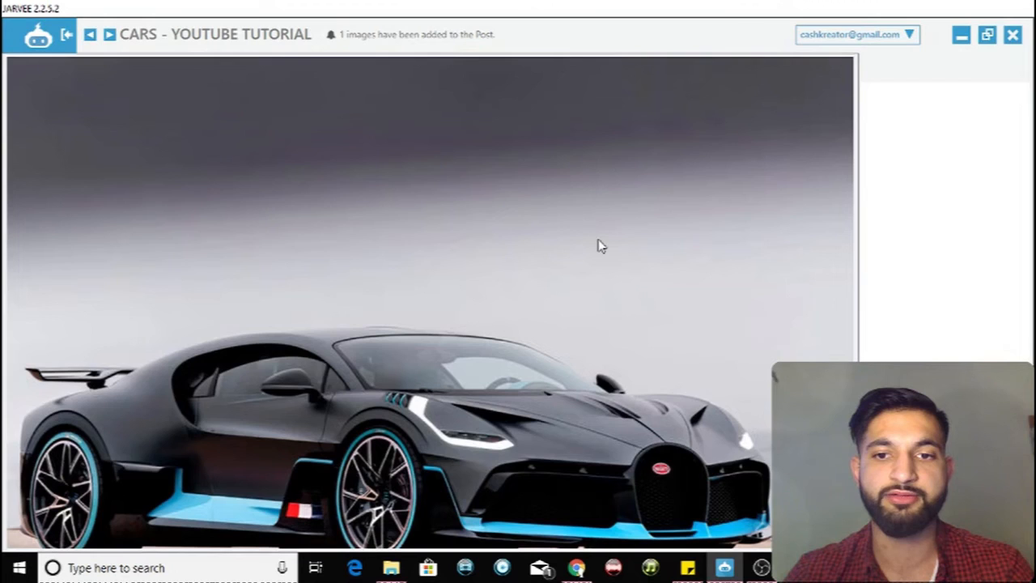
{"action": "left_click", "coordinate": [588, 310]}
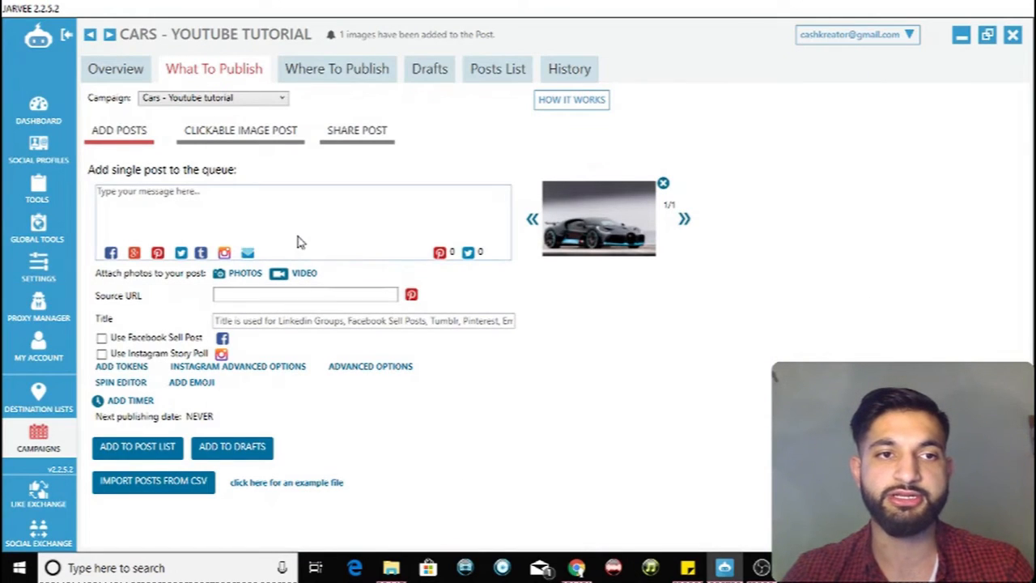
Write "Like if you wish you had a Bugatti!" as the new post's message.
{"action": "left_click", "coordinate": [299, 212]}
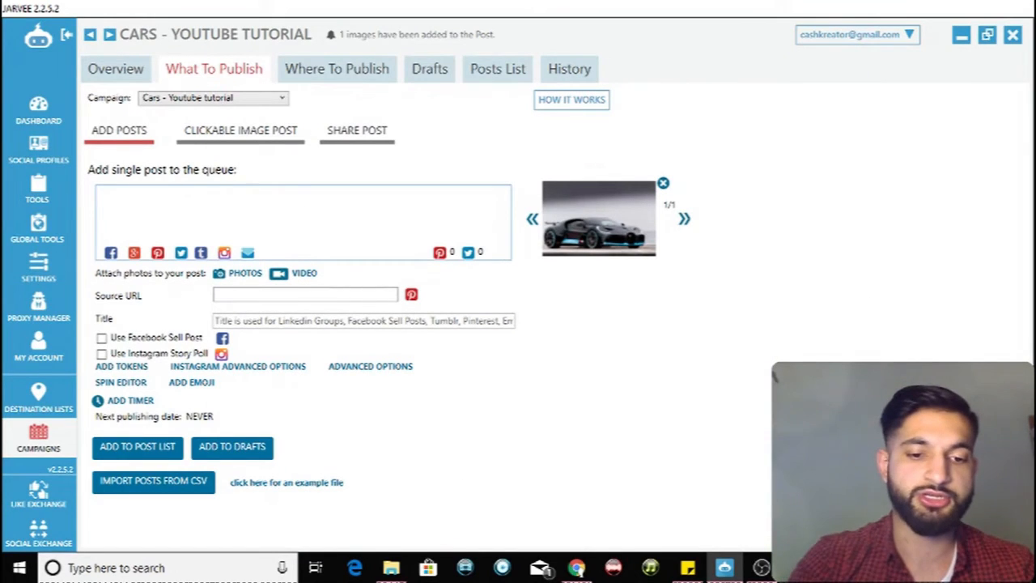
{"action": "type", "text": "Iike if you want"}
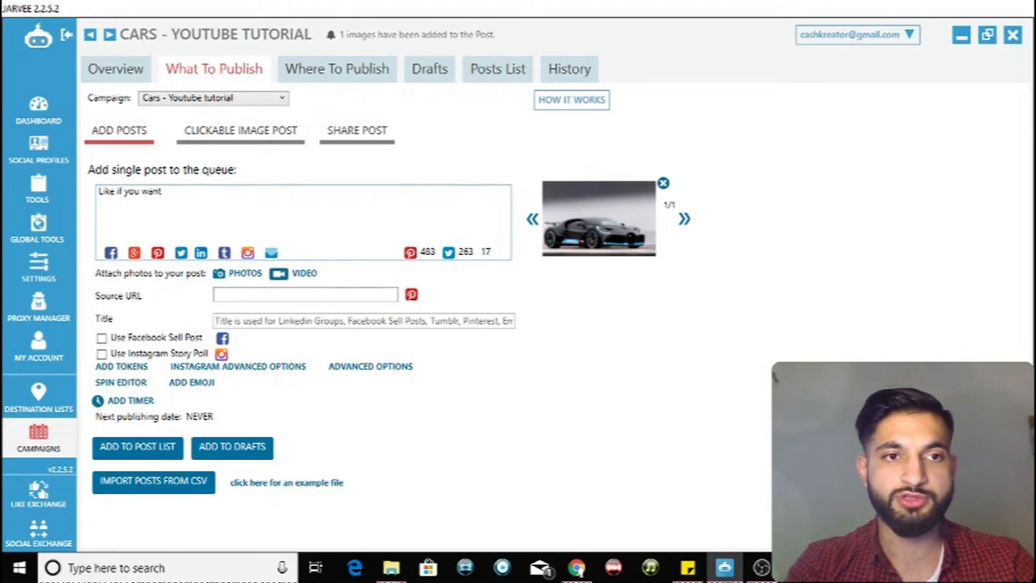
{"action": "key", "text": "BackSpace"}
{"action": "key", "text": "BackSpace"}
{"action": "key", "text": "BackSpace"}
{"action": "type", "text": "ish you had a"}
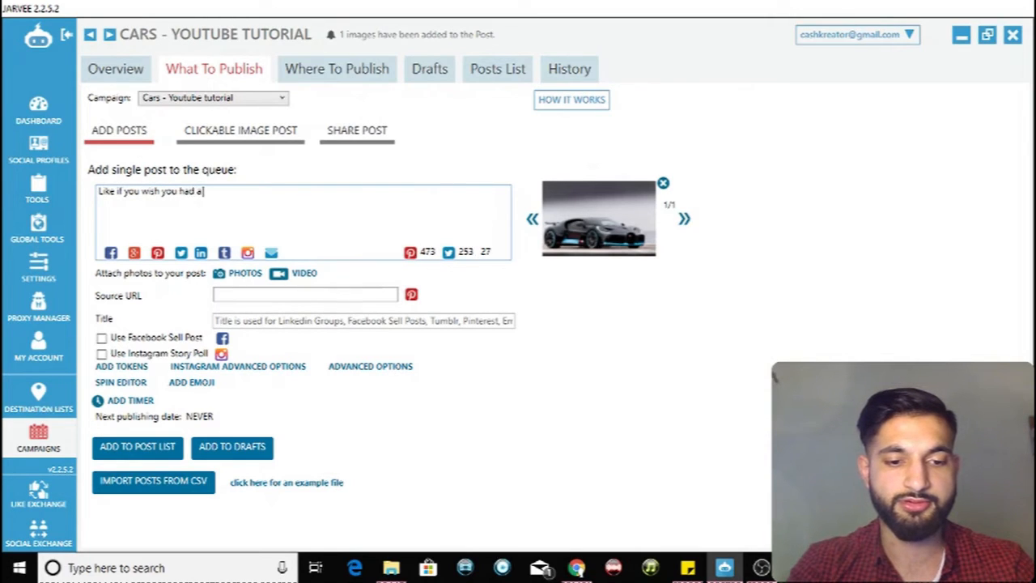
{"action": "type", "text": " Bugatti!"}
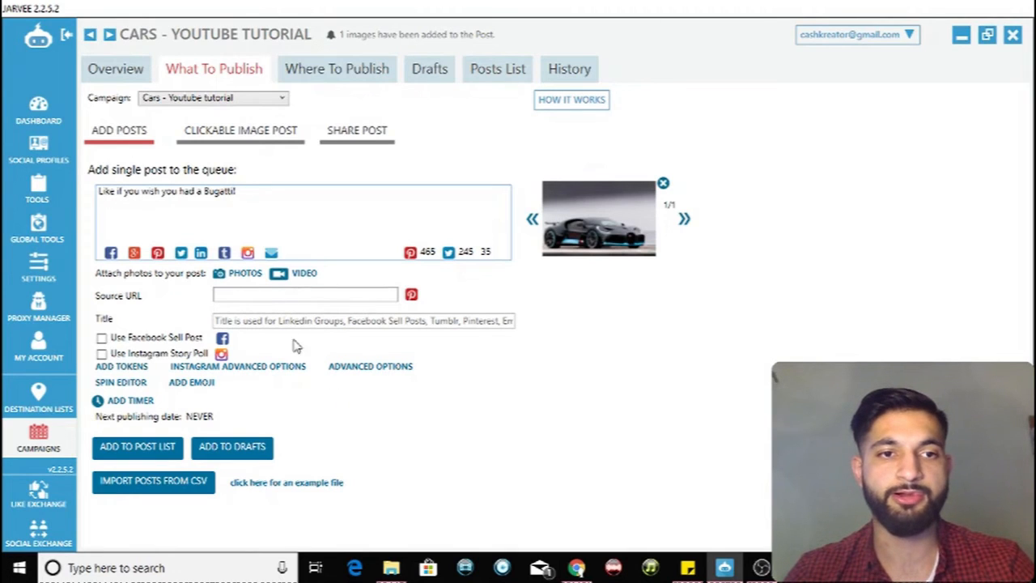
Add a posting timer to the Bugatti post starting June 25, 2019 at 7:29:57 PM.
{"action": "left_click", "coordinate": [128, 404]}
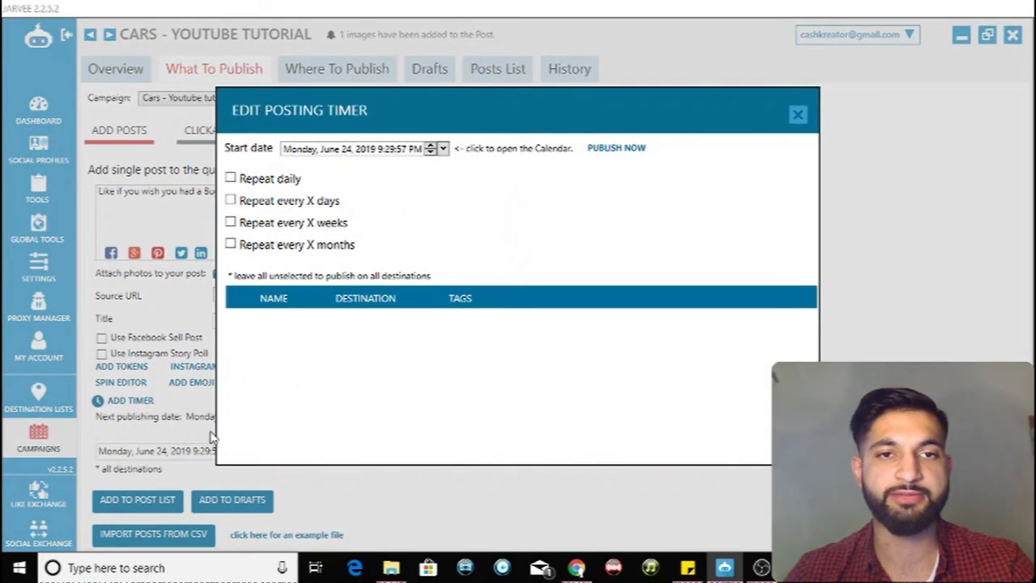
{"action": "left_click", "coordinate": [346, 151]}
{"action": "type", "text": "25"}
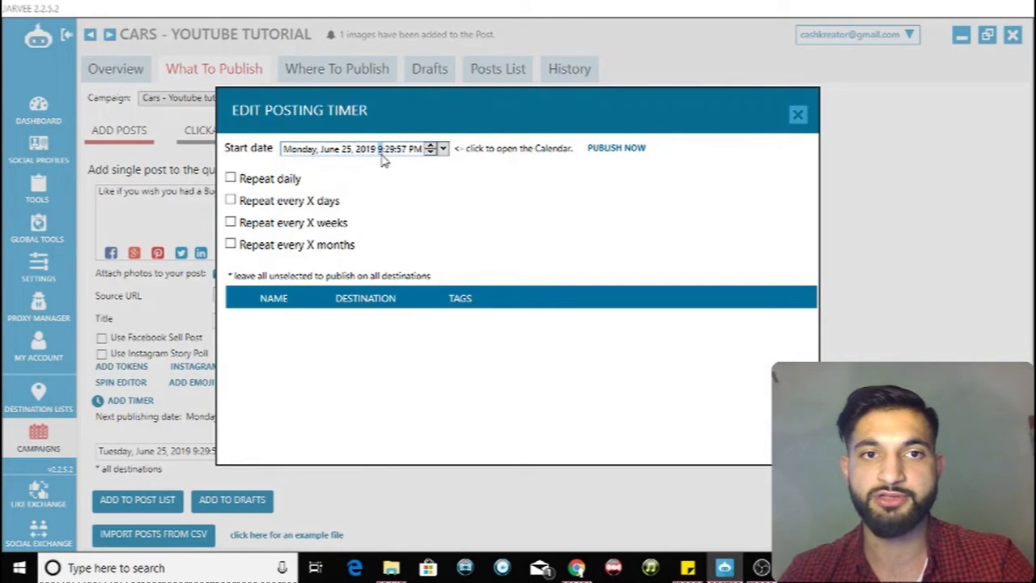
{"action": "type", "text": "7"}
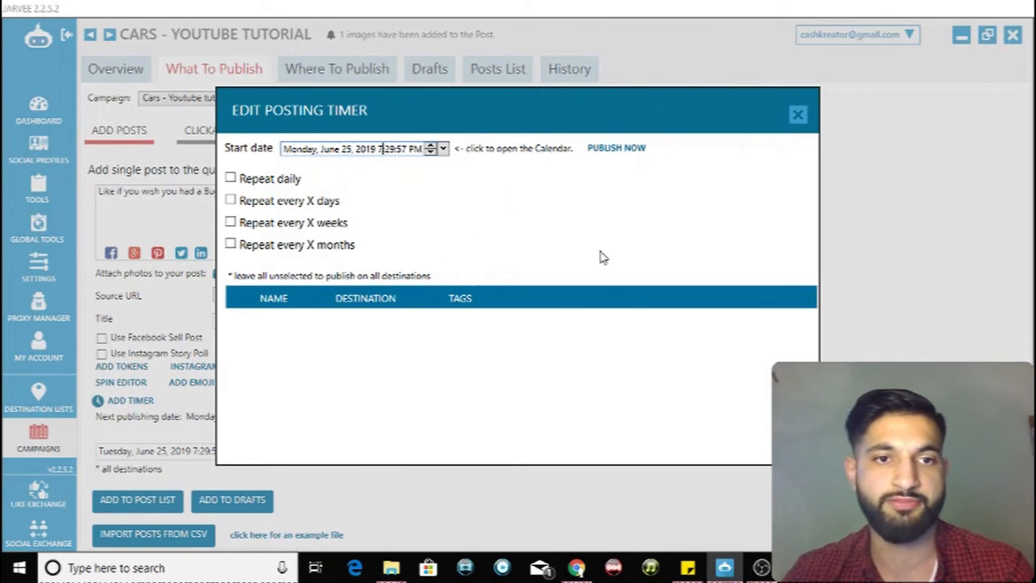
{"action": "left_click", "coordinate": [796, 115]}
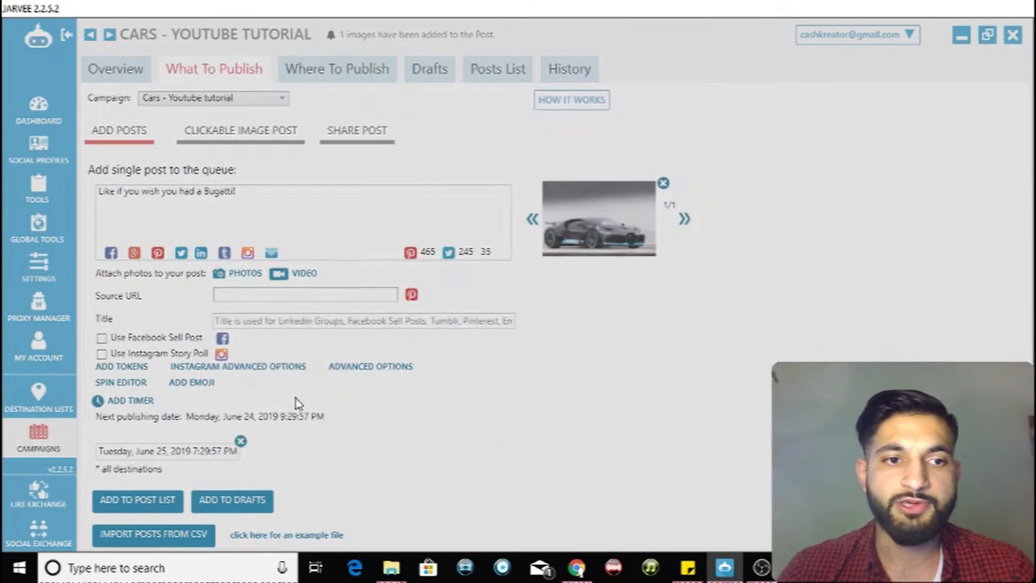
Add the Bugatti post to the campaign's post list and show the scheduled posts in the calendar.
{"action": "left_click", "coordinate": [136, 501]}
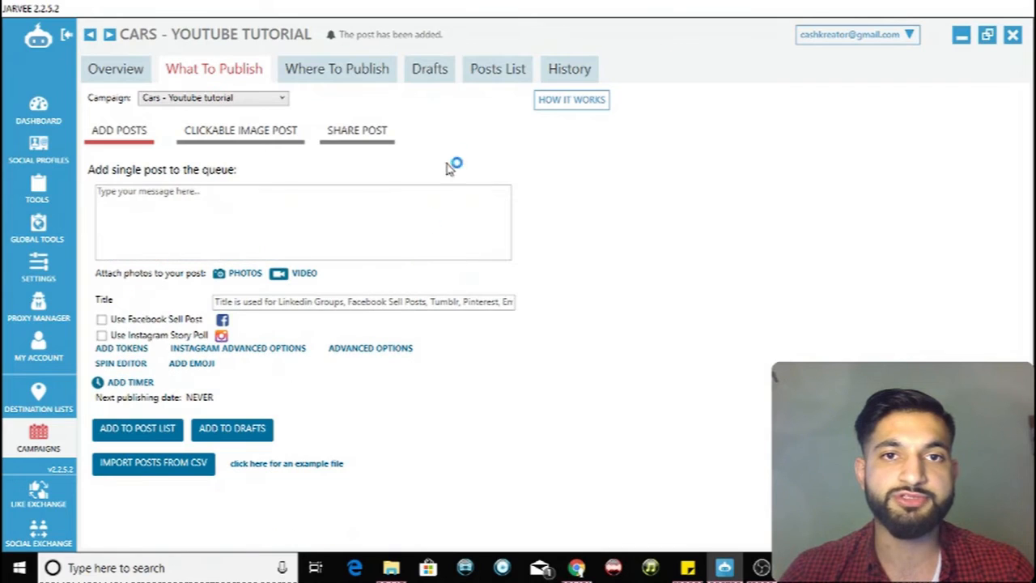
{"action": "left_click", "coordinate": [508, 70]}
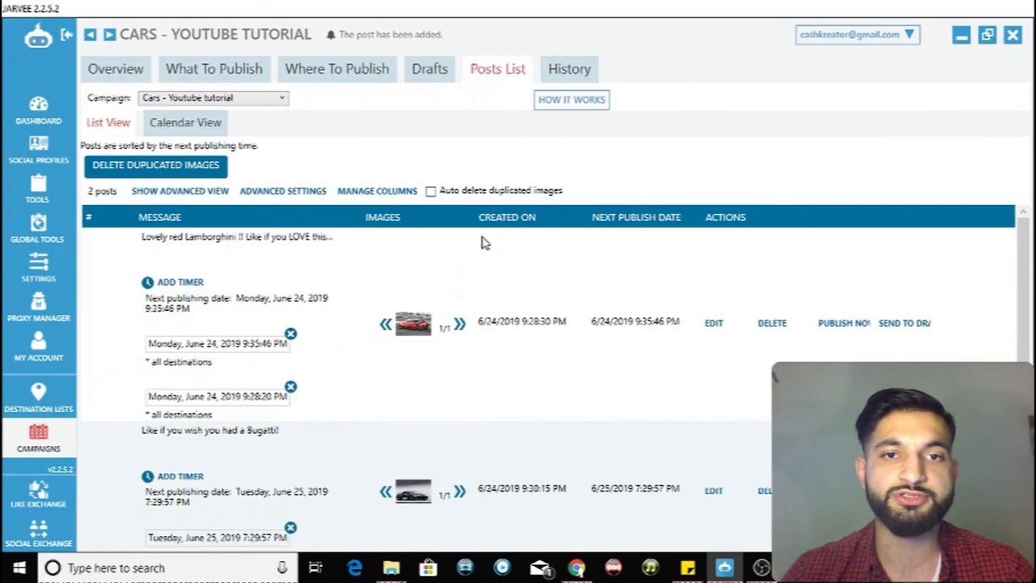
{"action": "left_click", "coordinate": [203, 135]}
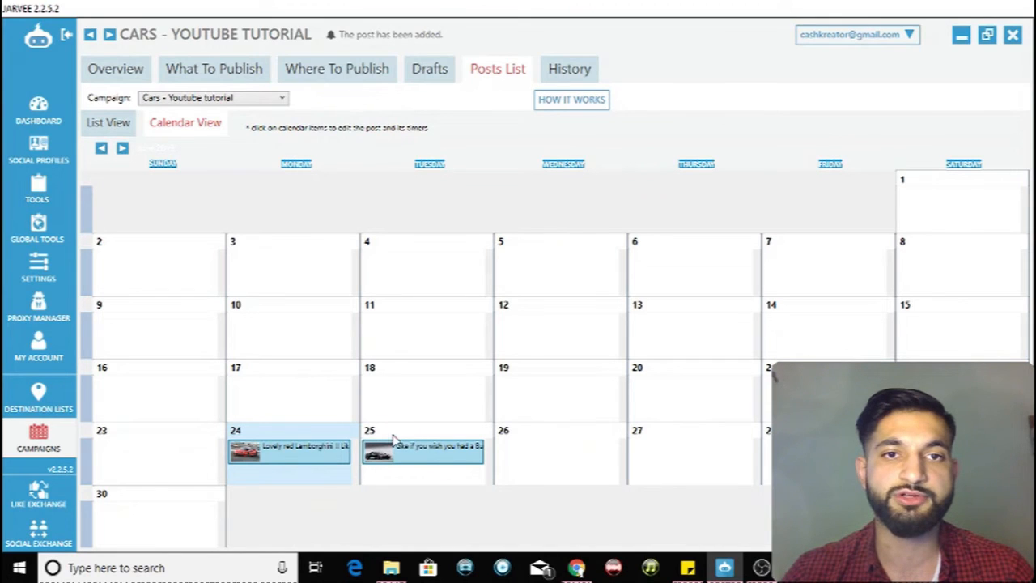
Start another post for the campaign and attach the photo of the blue car from the computer.
{"action": "left_click", "coordinate": [337, 69]}
{"action": "left_click", "coordinate": [238, 71]}
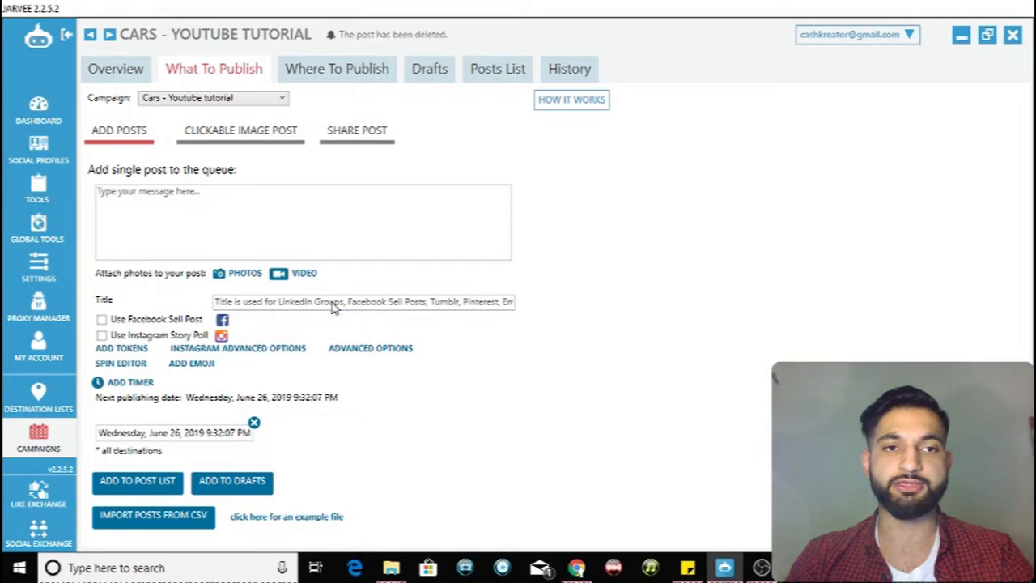
{"action": "left_click", "coordinate": [245, 275]}
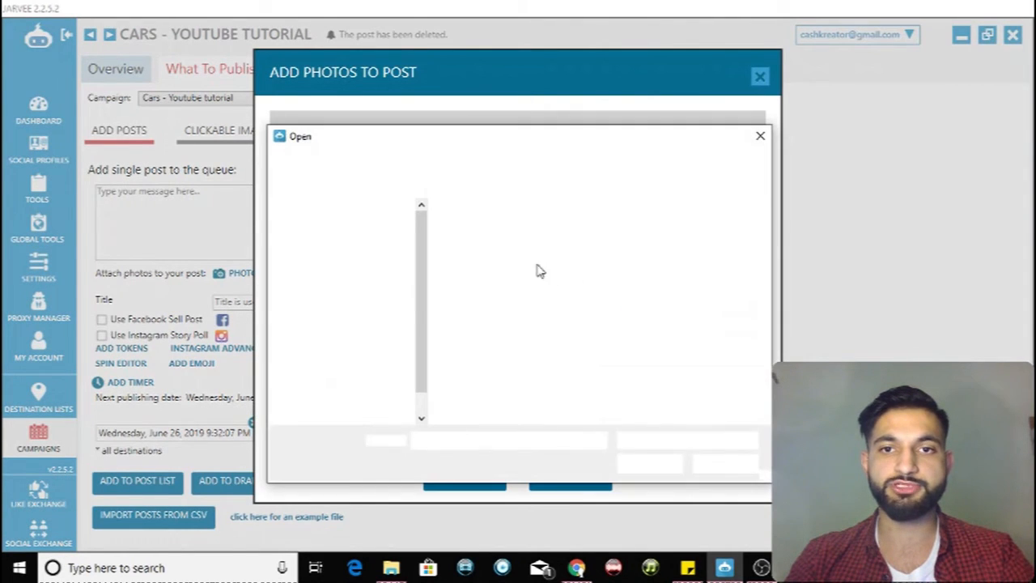
{"action": "double_click", "coordinate": [633, 254]}
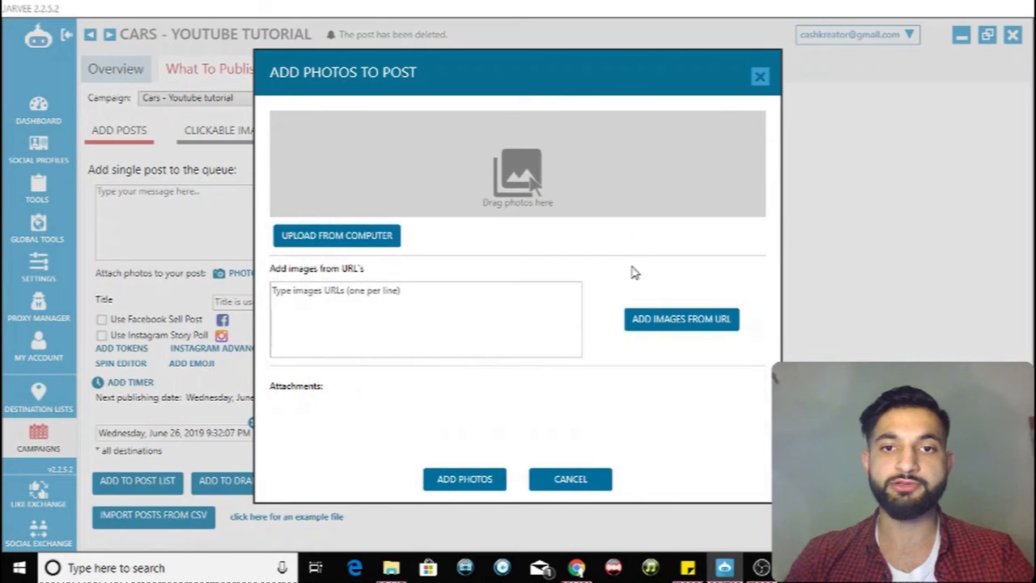
{"action": "left_click", "coordinate": [464, 479]}
Write "Who wants a GERMAN WHIPPPPP" as the blue car post's message.
{"action": "left_click", "coordinate": [292, 227]}
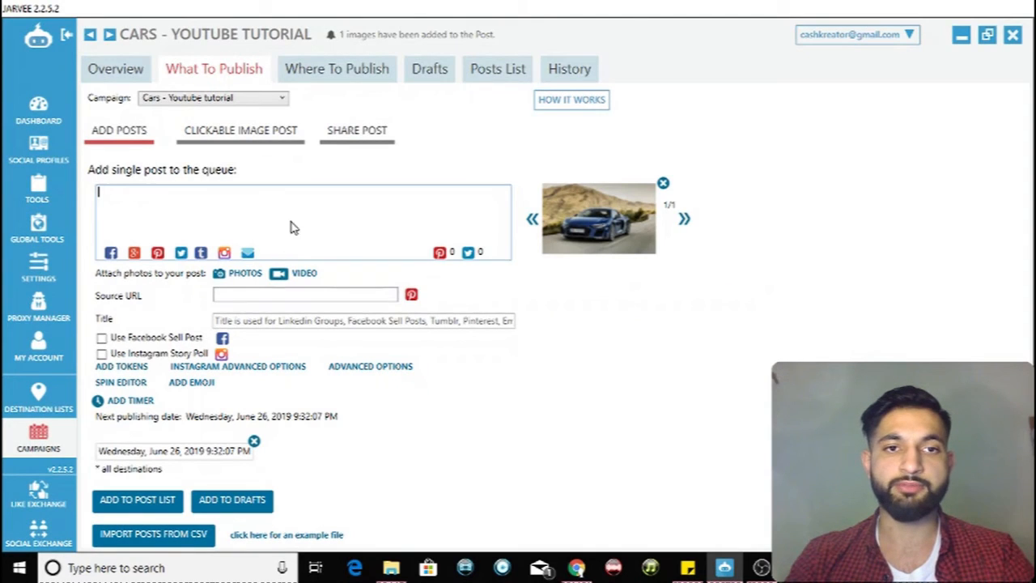
{"action": "type", "text": "Who wants a GERM"}
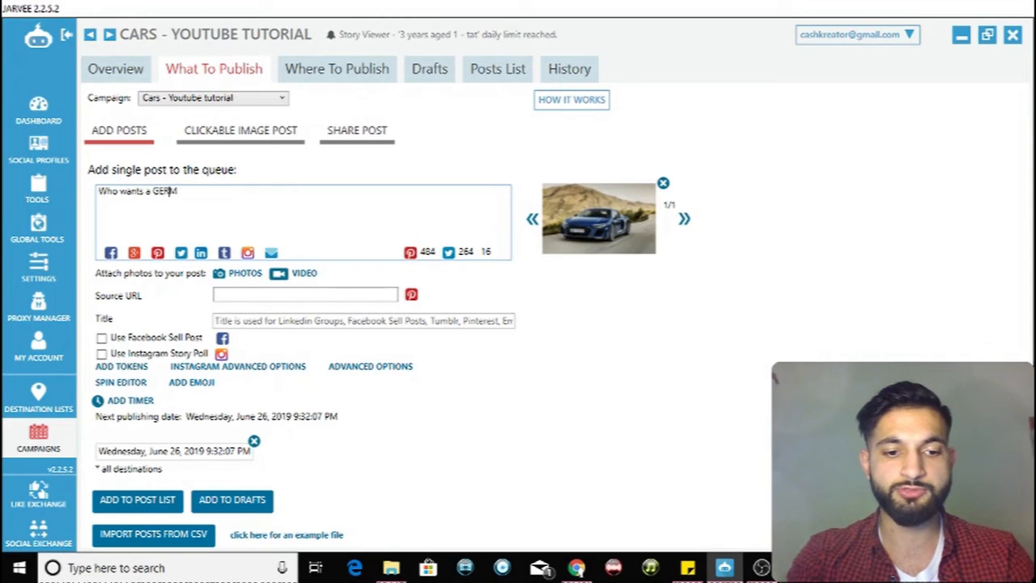
{"action": "type", "text": "AN WHIPPPPP"}
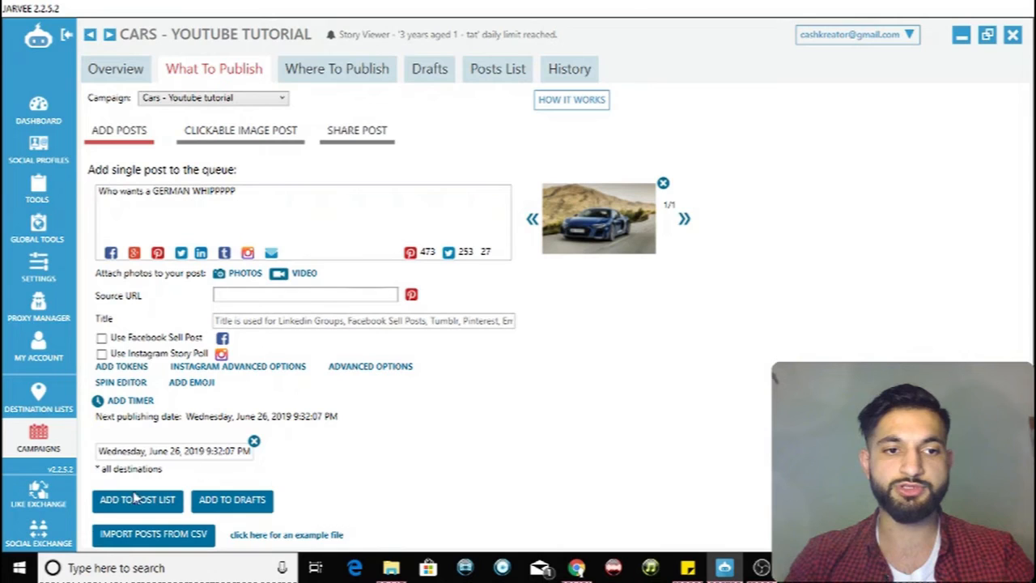
Add another posting timer dated June 26, 2019 with its default time to the blue car post, and add the post to the post list.
{"action": "left_click", "coordinate": [131, 401]}
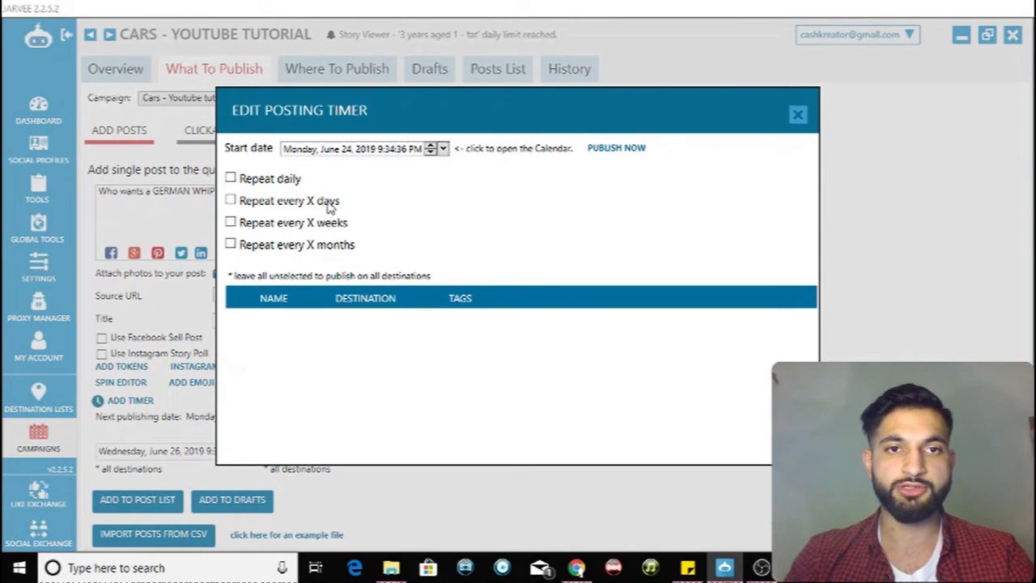
{"action": "left_click", "coordinate": [351, 151]}
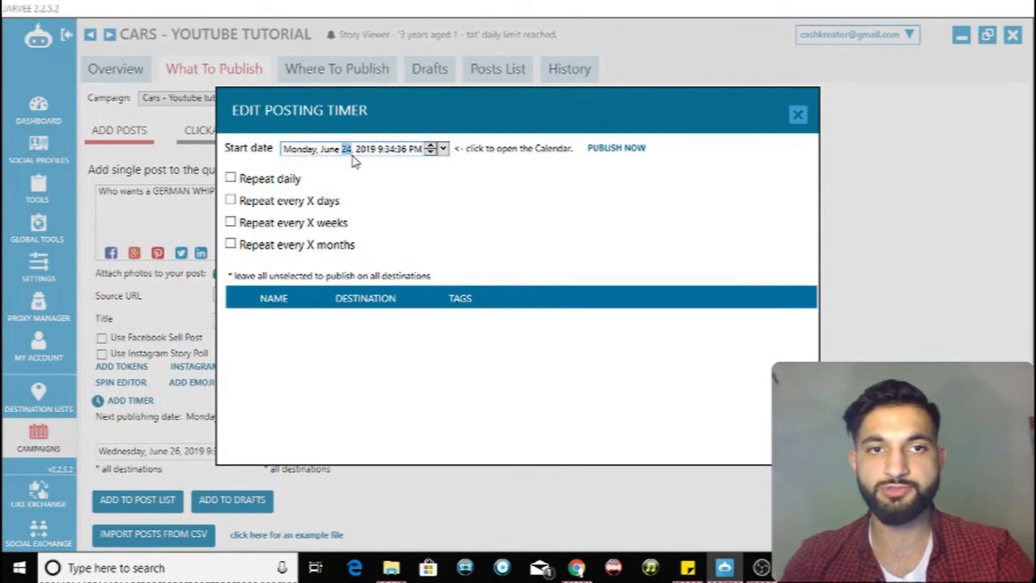
{"action": "type", "text": "26"}
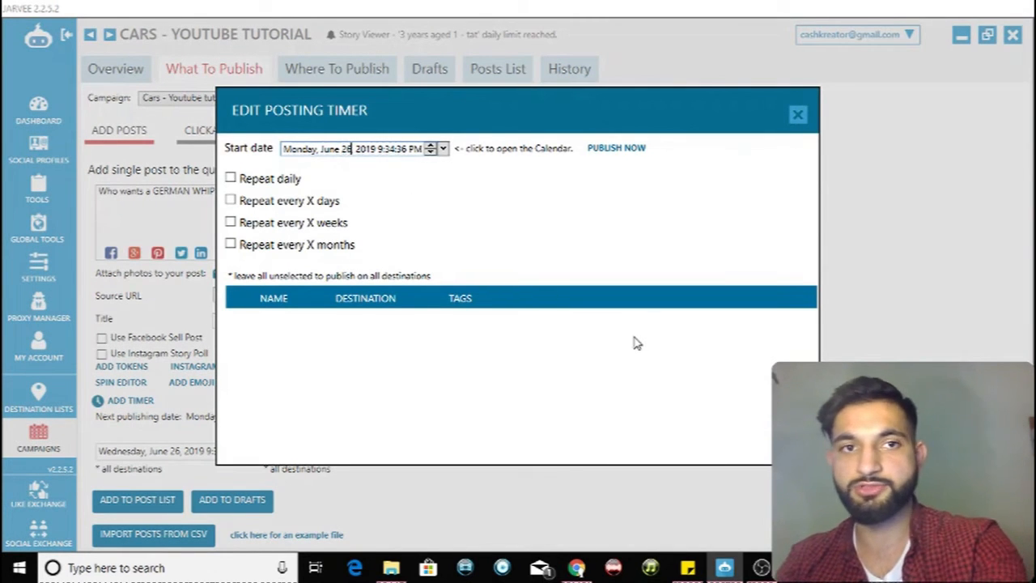
{"action": "left_click", "coordinate": [382, 151]}
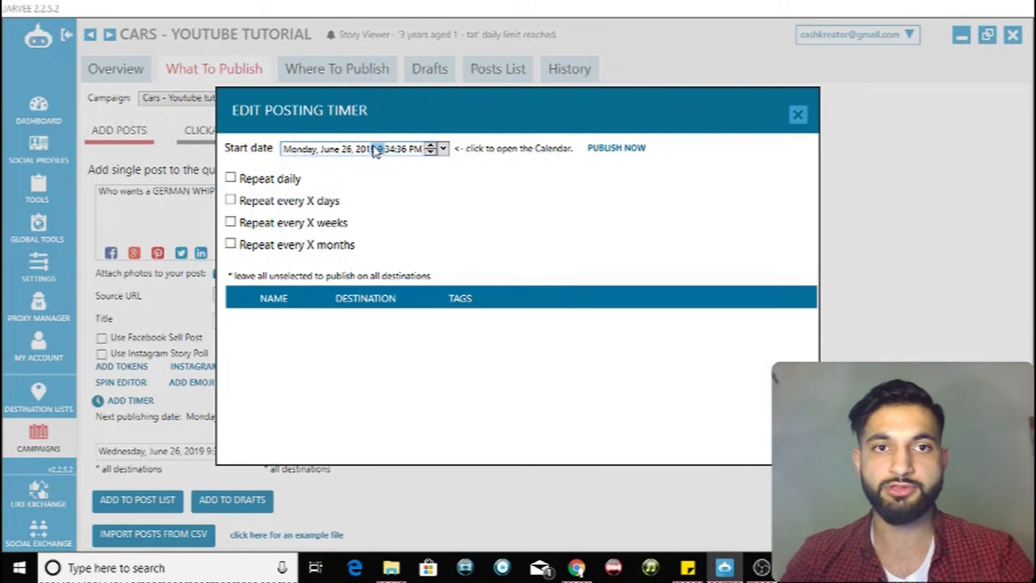
{"action": "left_click", "coordinate": [399, 151]}
{"action": "left_click", "coordinate": [391, 151]}
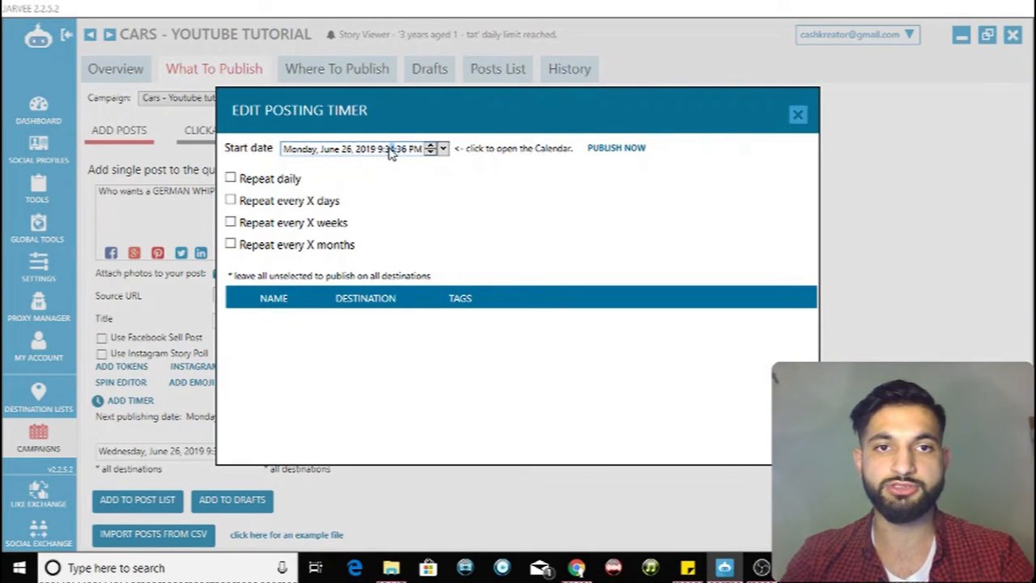
{"action": "left_click", "coordinate": [402, 152]}
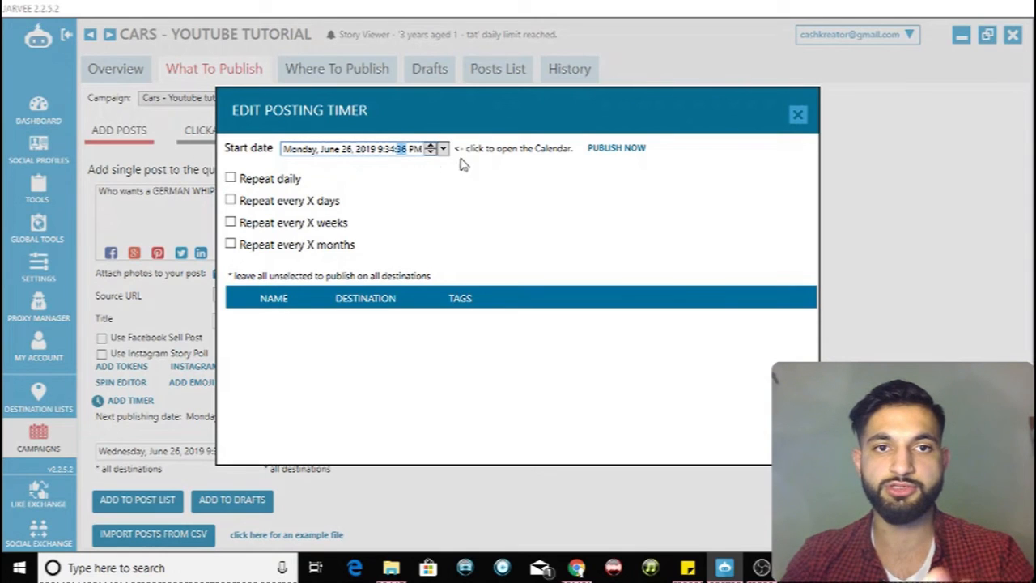
{"action": "left_click", "coordinate": [798, 116]}
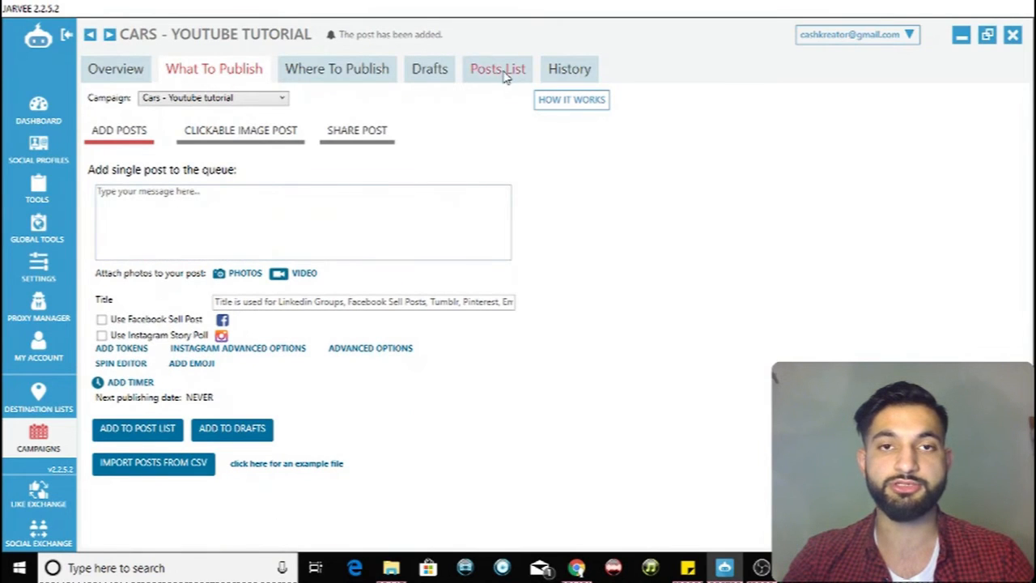
Check the campaign's scheduled posts in the calendar and show them as a list.
{"action": "left_click", "coordinate": [503, 75]}
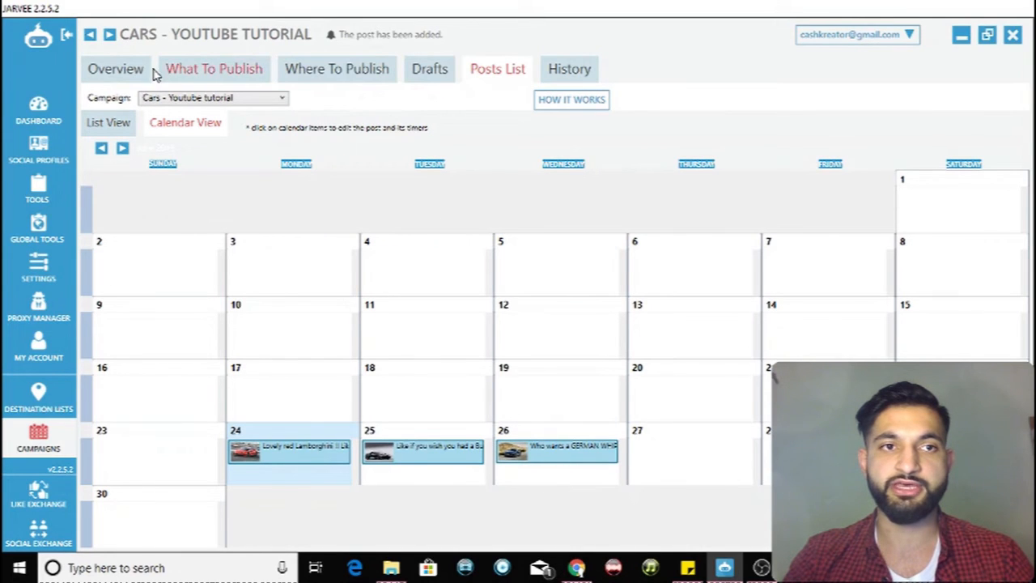
{"action": "left_click", "coordinate": [109, 122]}
{"action": "left_click", "coordinate": [116, 70]}
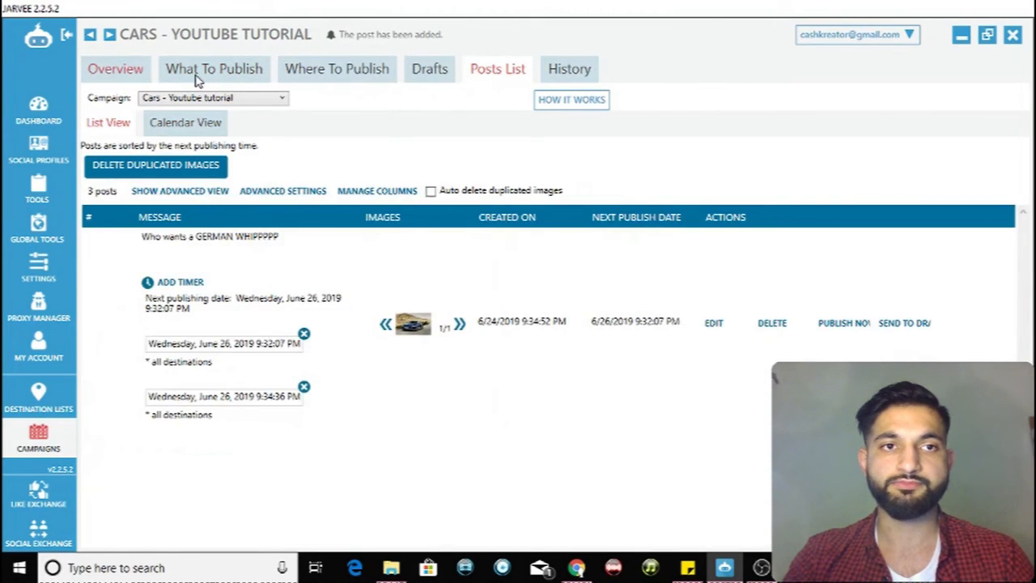
Start a further post for the campaign and attach the dark Batman vehicle photo from the computer.
{"action": "left_click", "coordinate": [243, 75]}
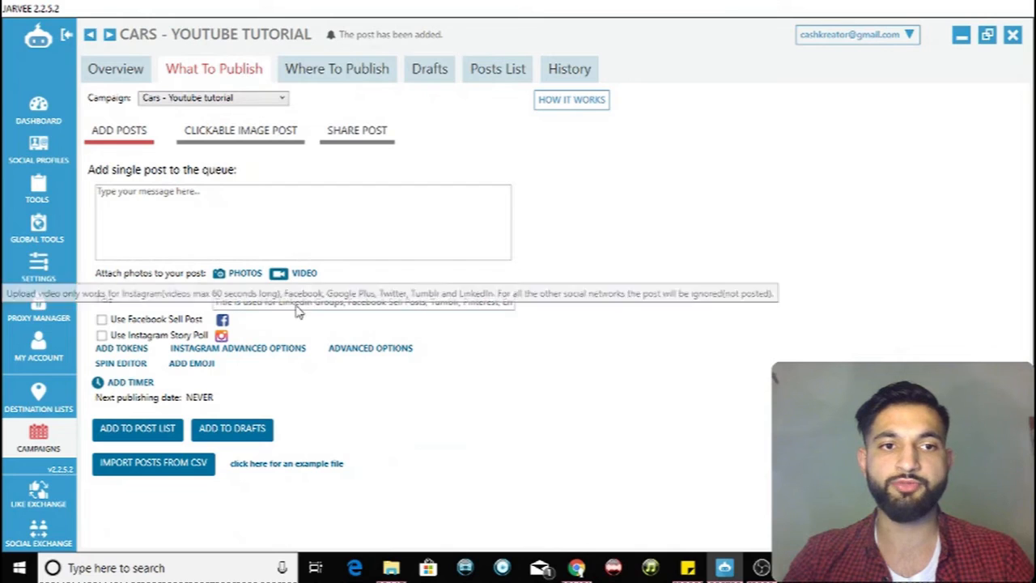
{"action": "left_click", "coordinate": [243, 275]}
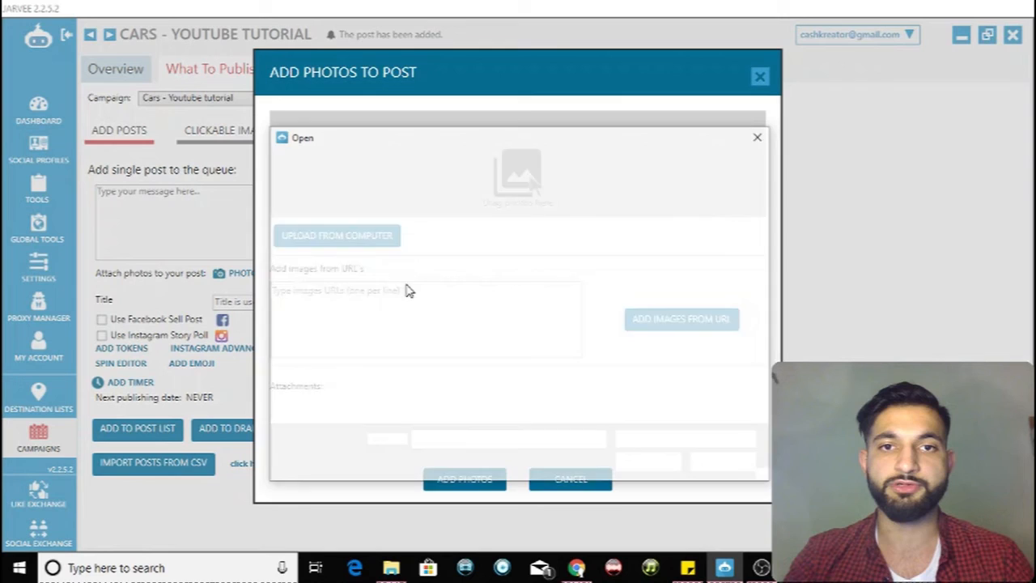
{"action": "double_click", "coordinate": [720, 242]}
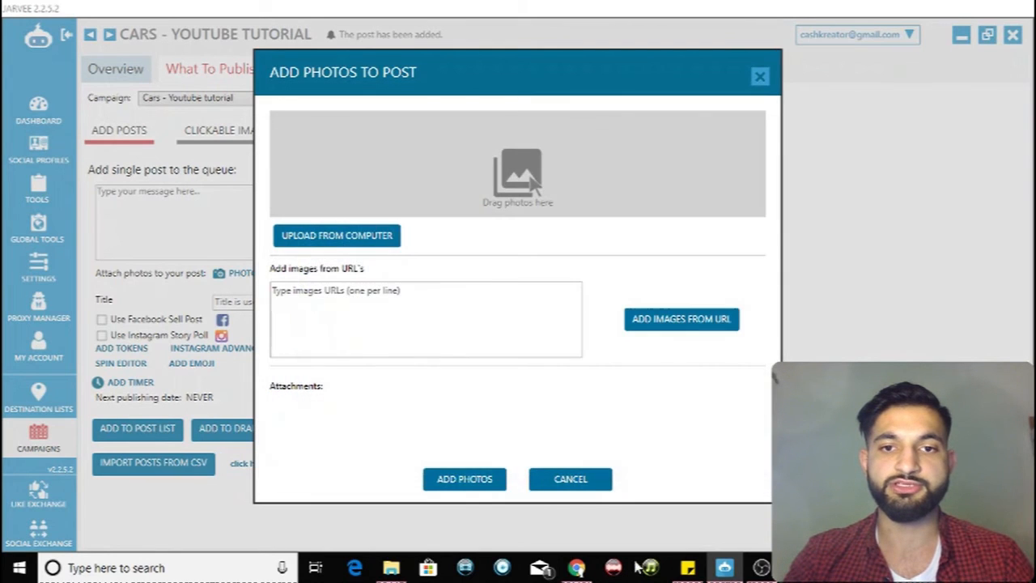
{"action": "left_click", "coordinate": [465, 482]}
{"action": "mouse_move", "coordinate": [607, 212]}
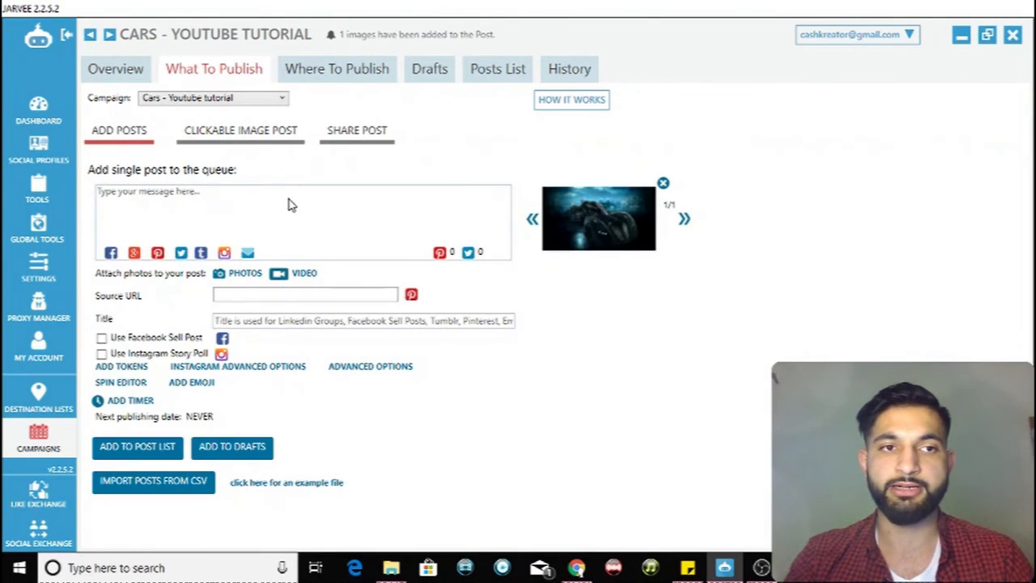
Write "BATMAN VS SUPERMAN... WHO WINS???" as the post's message.
{"action": "left_click", "coordinate": [291, 204]}
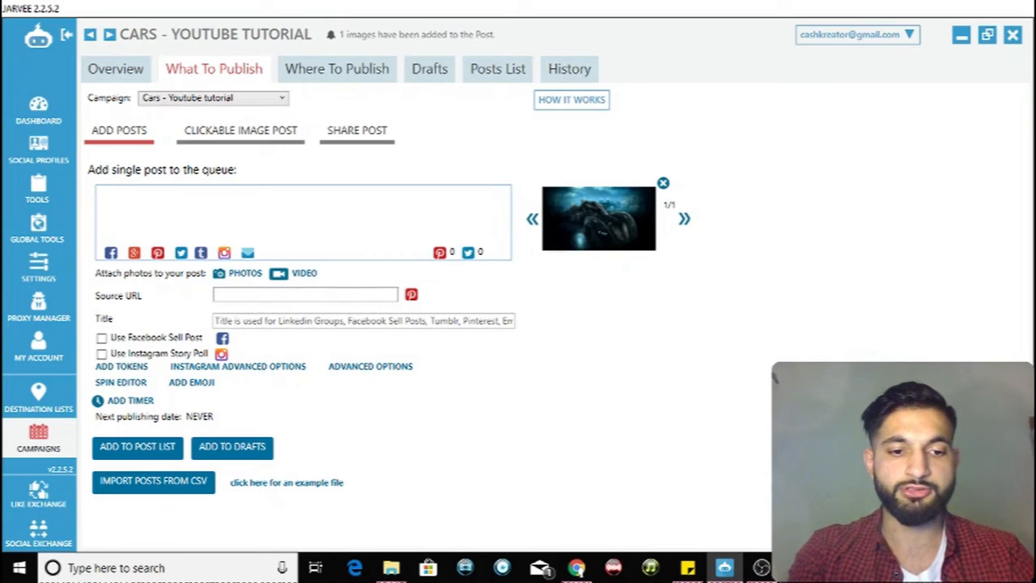
{"action": "type", "text": "BATMAN VS"}
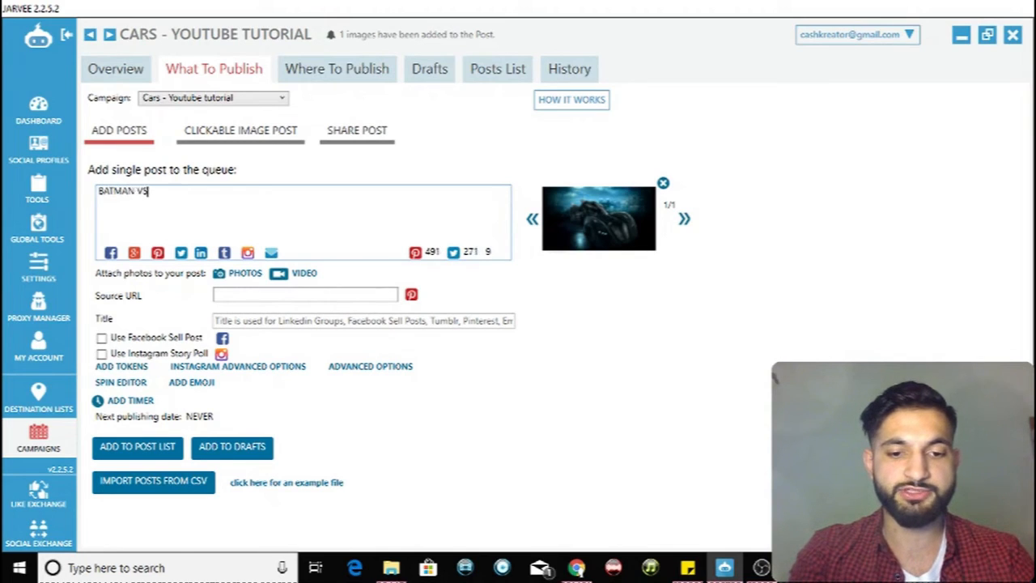
{"action": "type", "text": " SUPERMAN... WHO WINS???"}
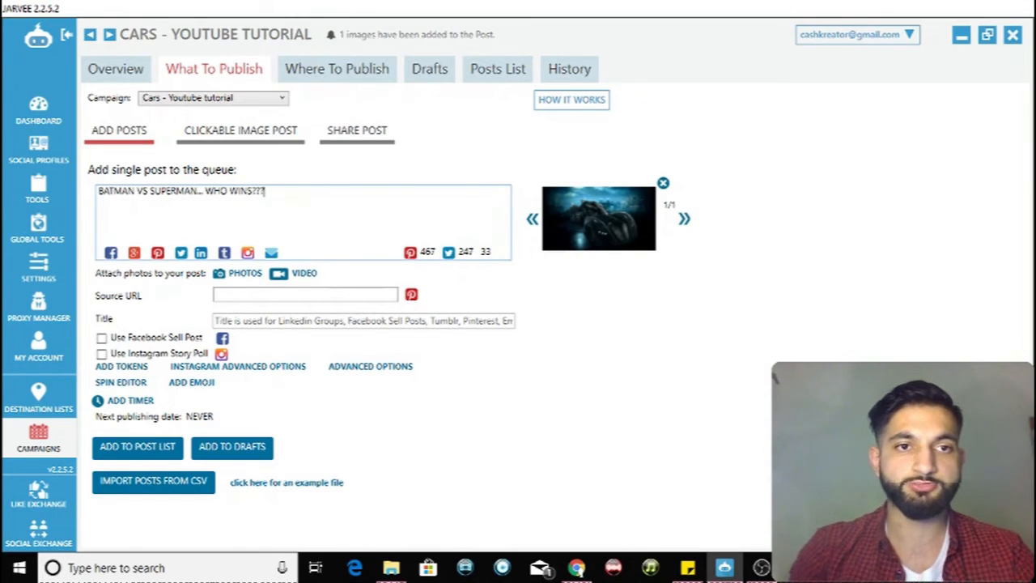
Add a posting timer dated June 27, 2019 with its default time to the Batman post.
{"action": "left_click", "coordinate": [139, 402]}
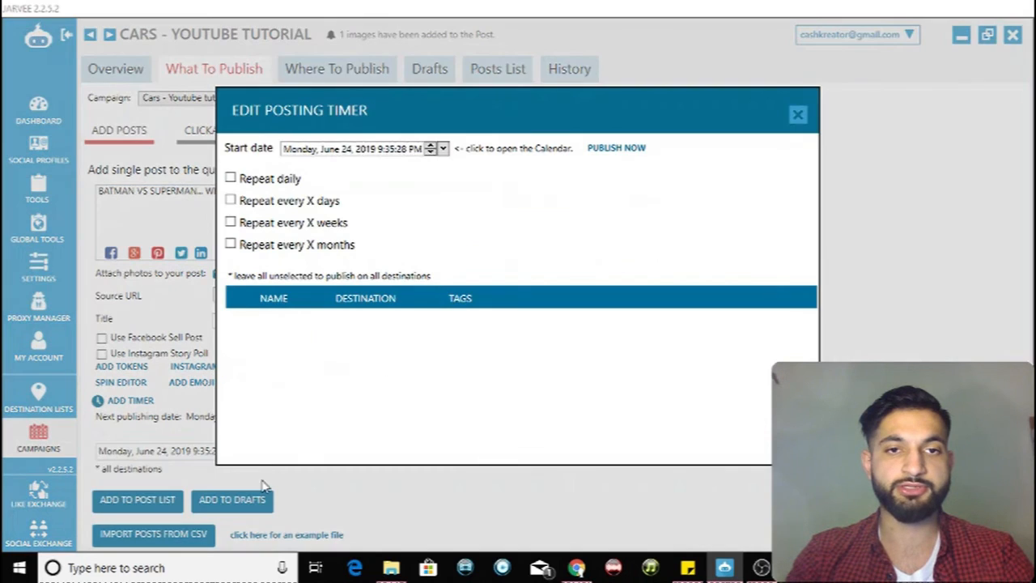
{"action": "left_click", "coordinate": [346, 150]}
{"action": "type", "text": "27"}
{"action": "left_click", "coordinate": [797, 114]}
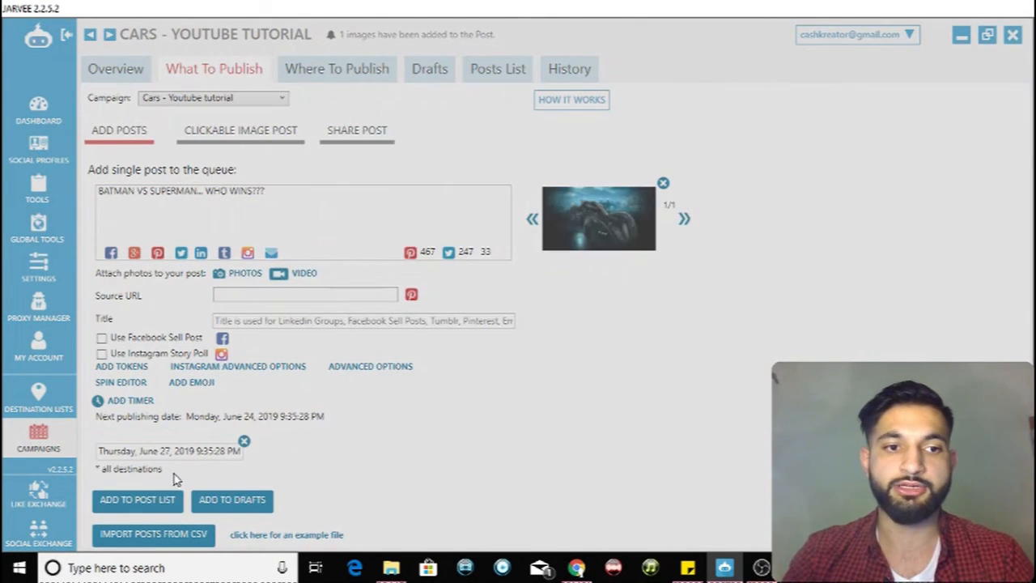
Add the Batman post to the campaign's post list and check it in the posts calendar.
{"action": "left_click", "coordinate": [155, 504]}
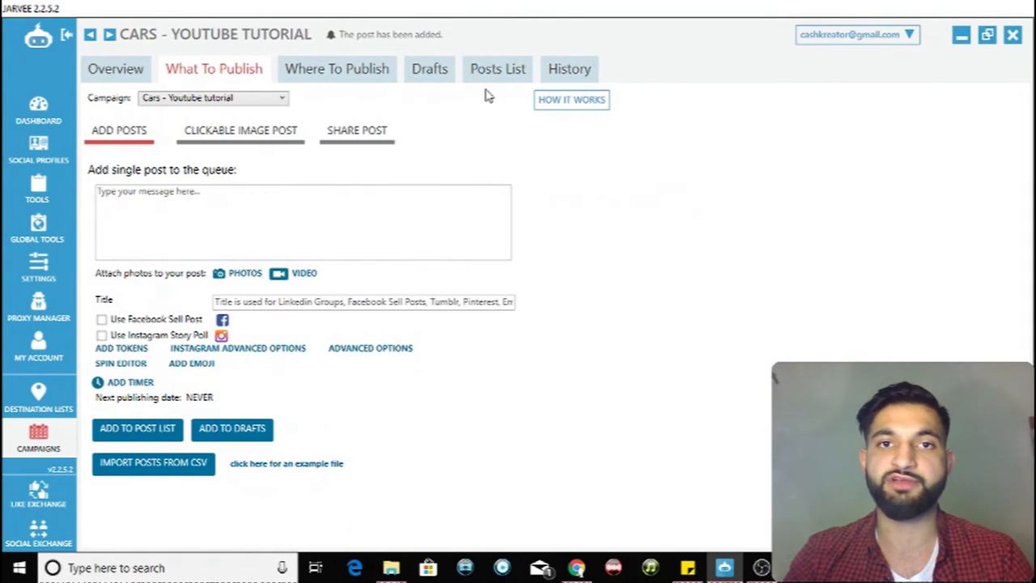
{"action": "left_click", "coordinate": [495, 69]}
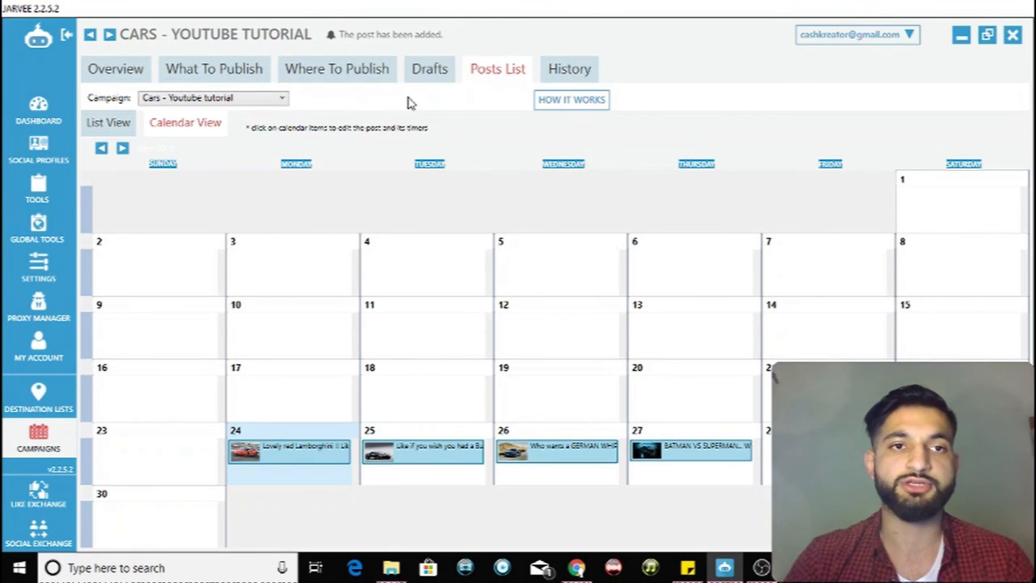
Review the campaign's settings, then reopen Cars - Youtube tutorial from the list of all campaigns and view its drafts.
{"action": "left_click", "coordinate": [253, 71]}
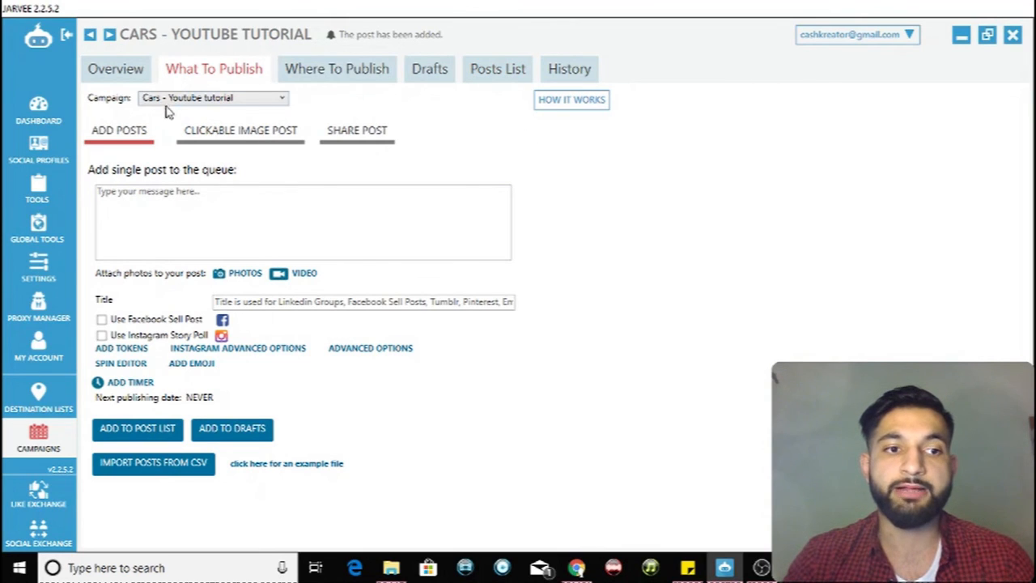
{"action": "left_click", "coordinate": [136, 77]}
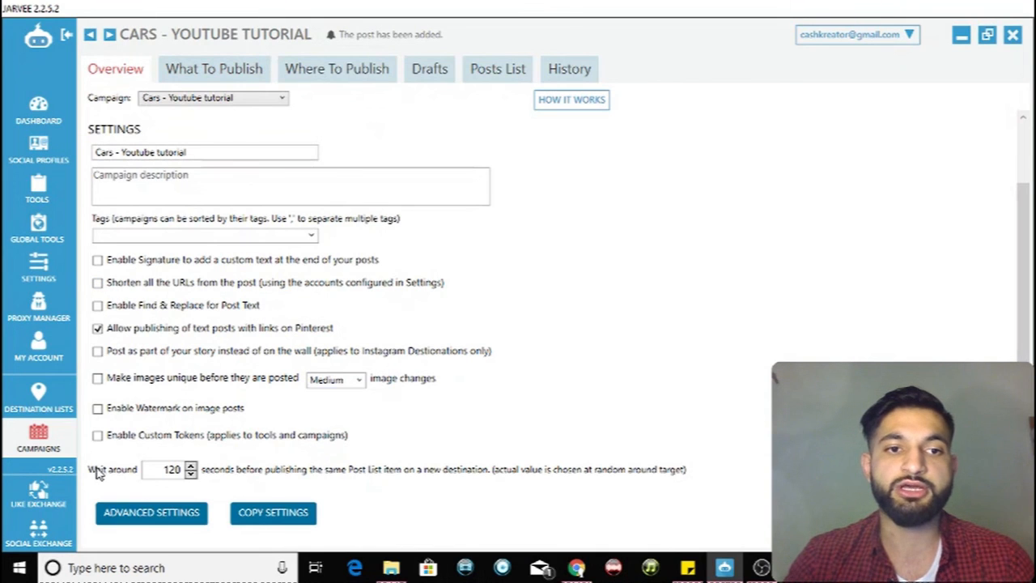
{"action": "left_click", "coordinate": [61, 448]}
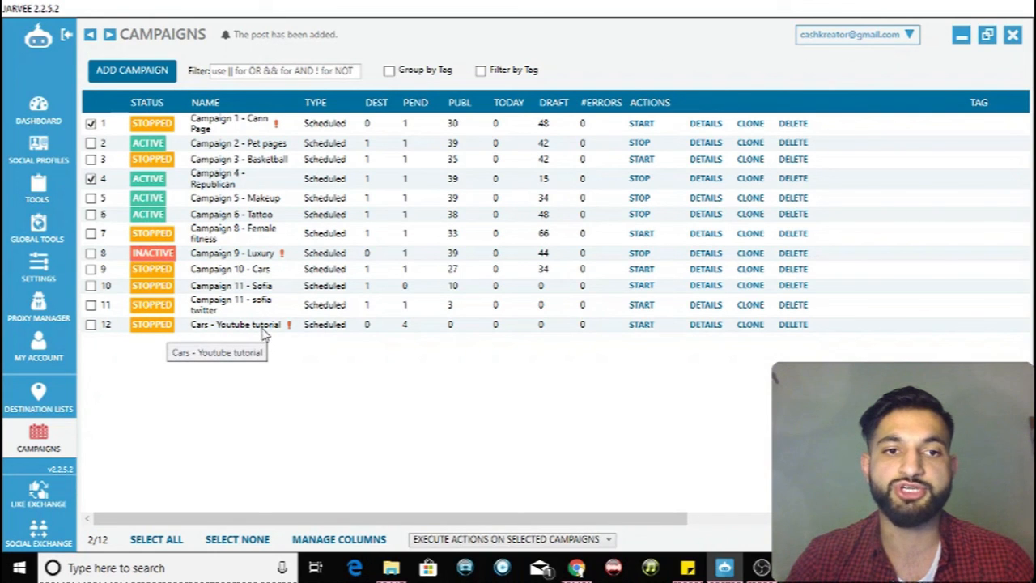
{"action": "double_click", "coordinate": [316, 324]}
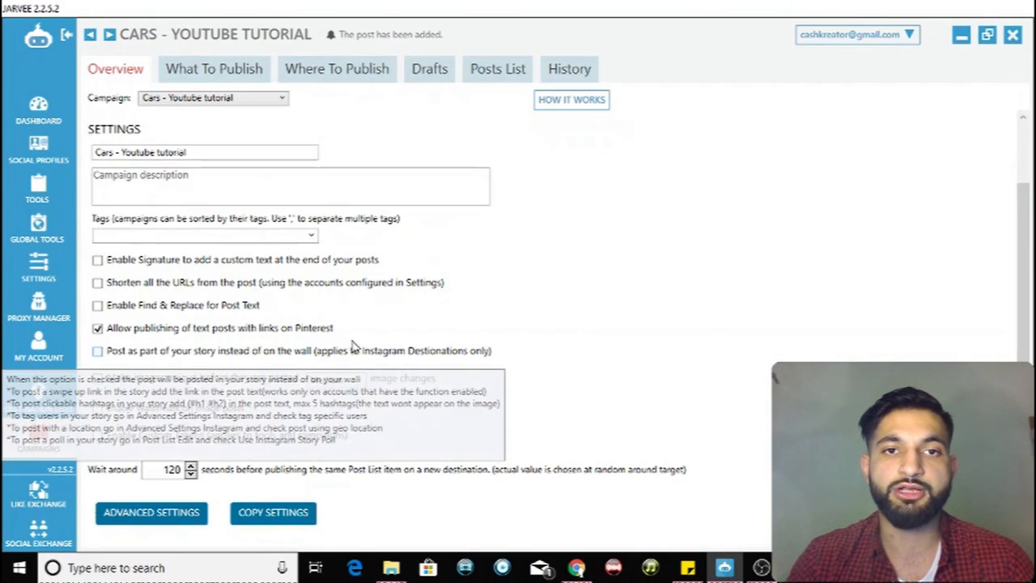
{"action": "left_click", "coordinate": [437, 72]}
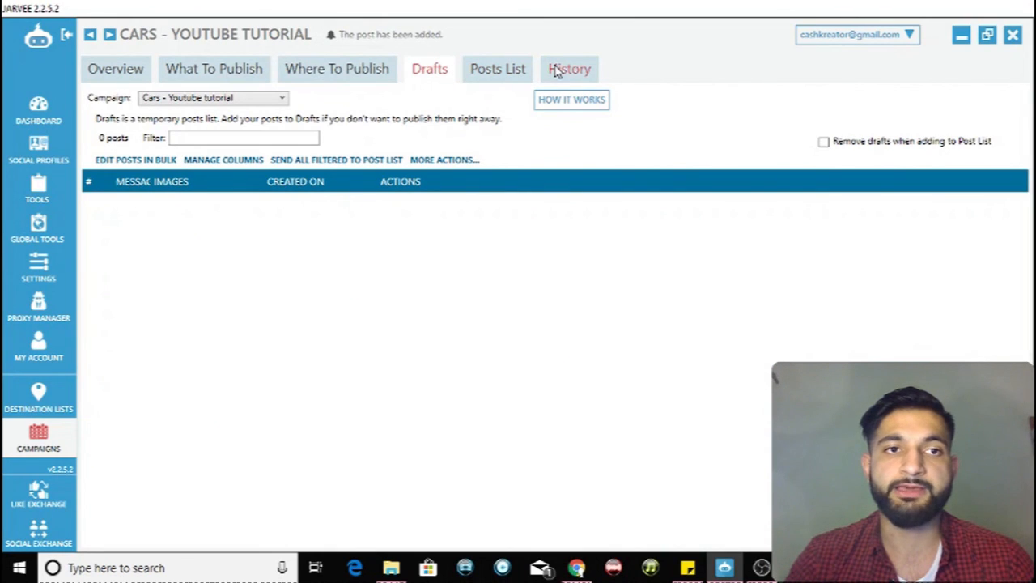